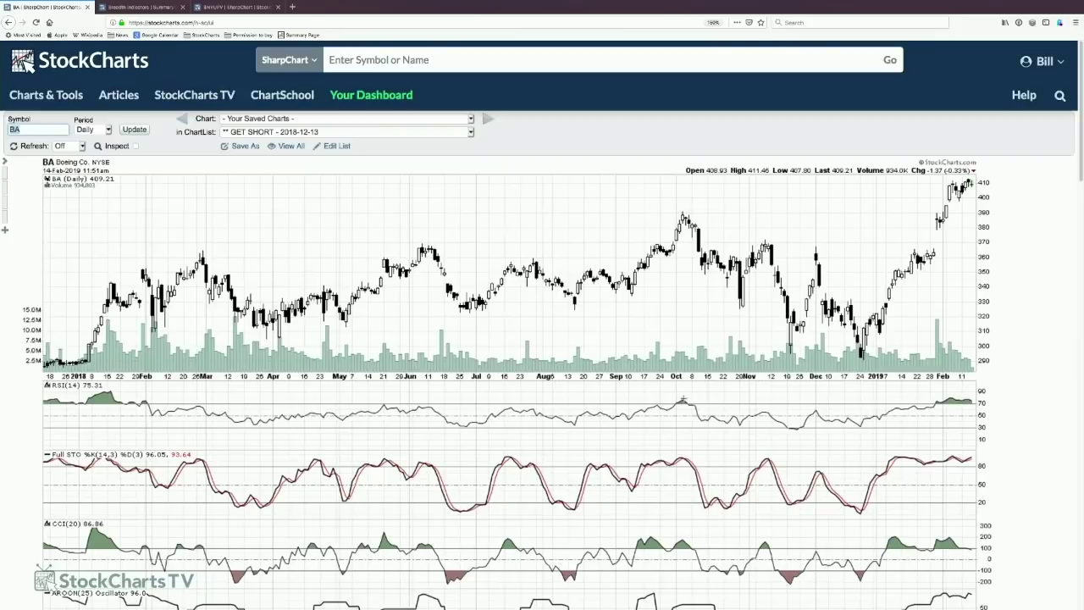
# Step: Survey the whole stack of indicator panels beneath the daily BA price chart, from RSI to the Chande Trend Meter
pyautogui.scroll(-7, 825, 392)
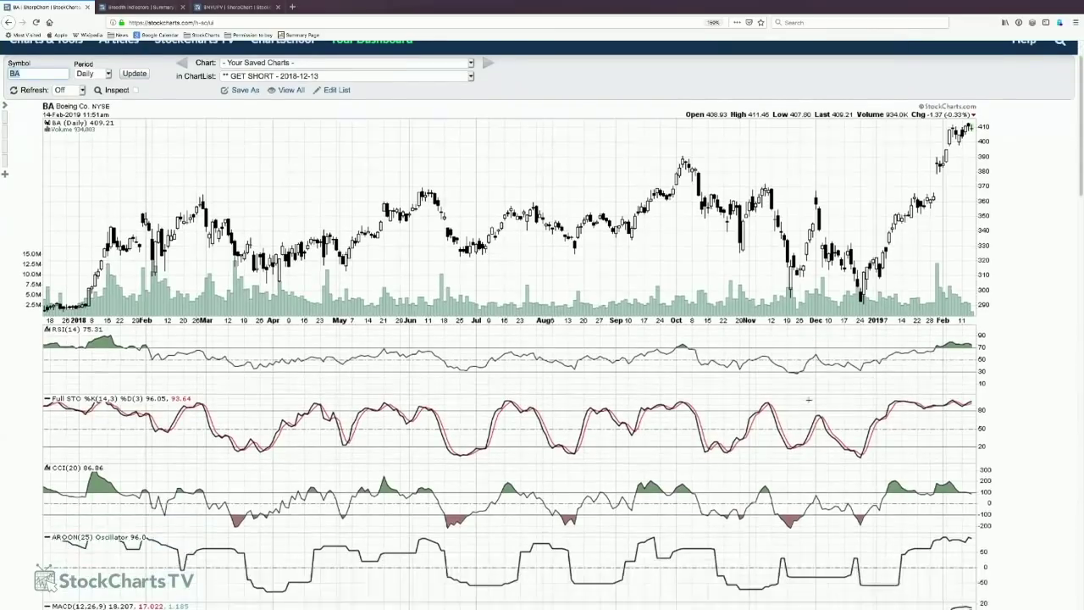
pyautogui.scroll(-10, 542, 326)
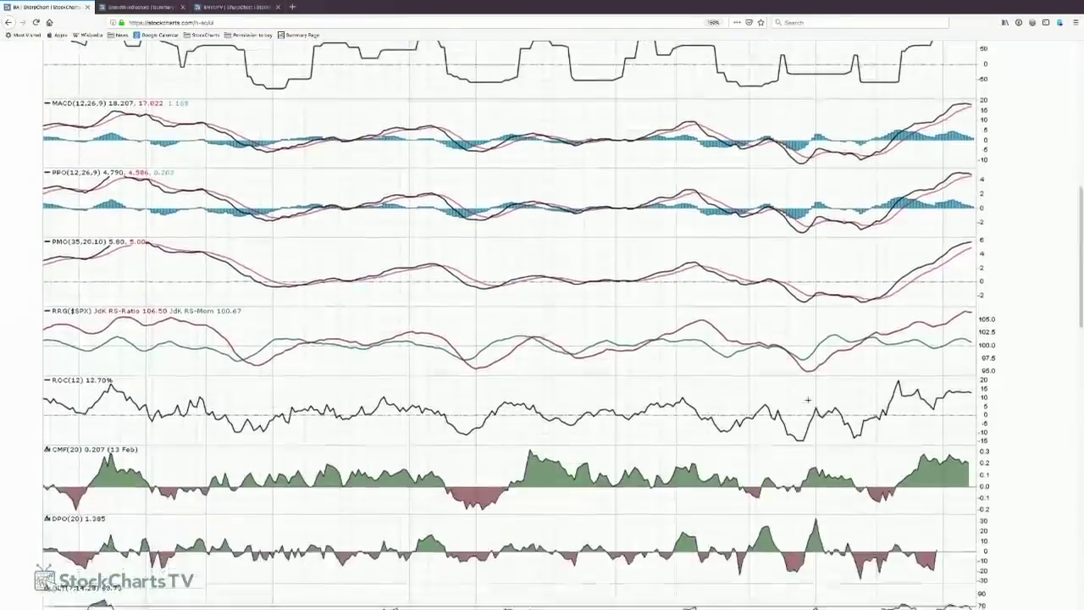
pyautogui.scroll(-5, 806, 422)
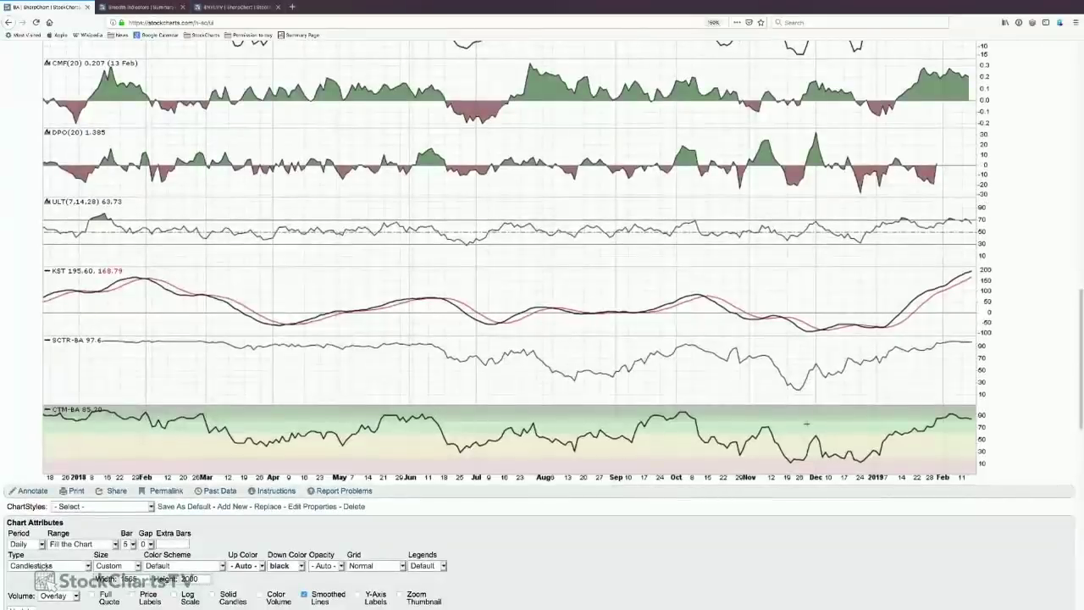
pyautogui.scroll(3, 806, 422)
pyautogui.scroll(10, 806, 422)
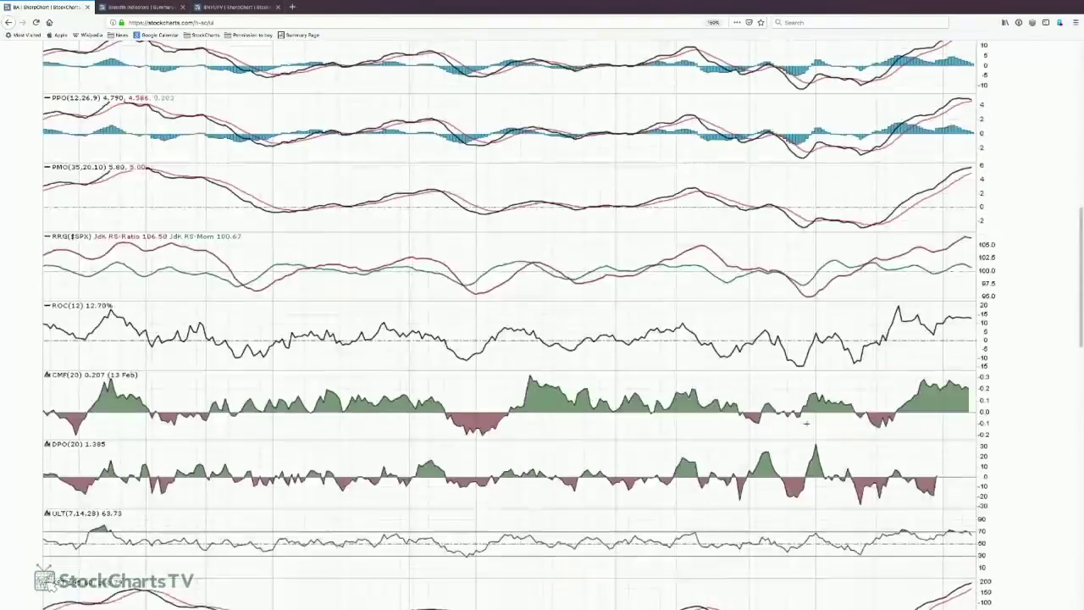
pyautogui.scroll(6, 806, 421)
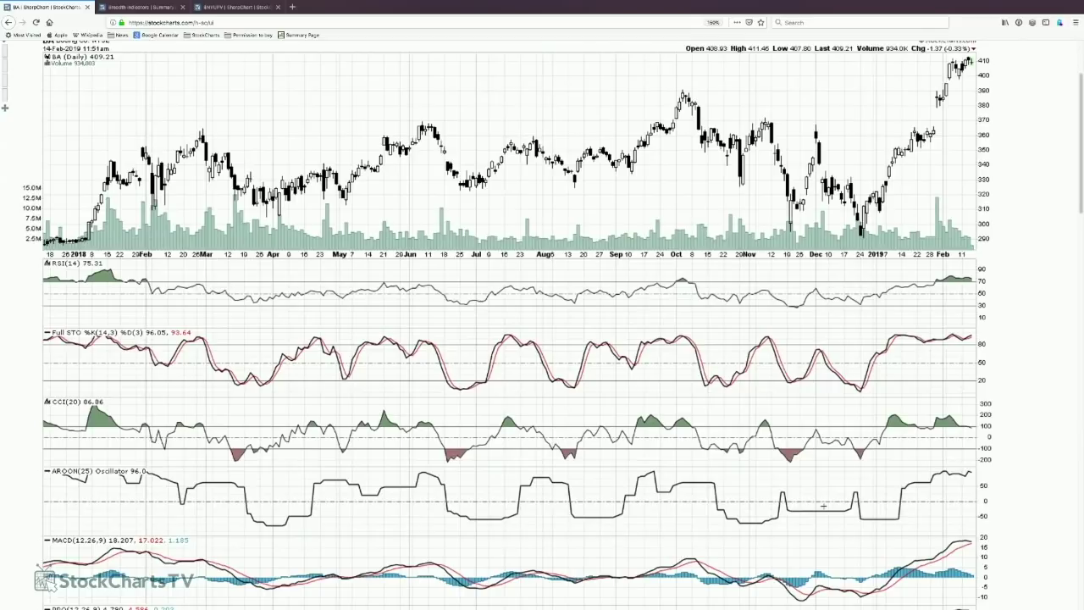
# Step: Examine the RSI, Full Stochastics, CCI, Aroon Oscillator, MACD and PPO panels against BA's price movement
pyautogui.scroll(-2, 803, 517)
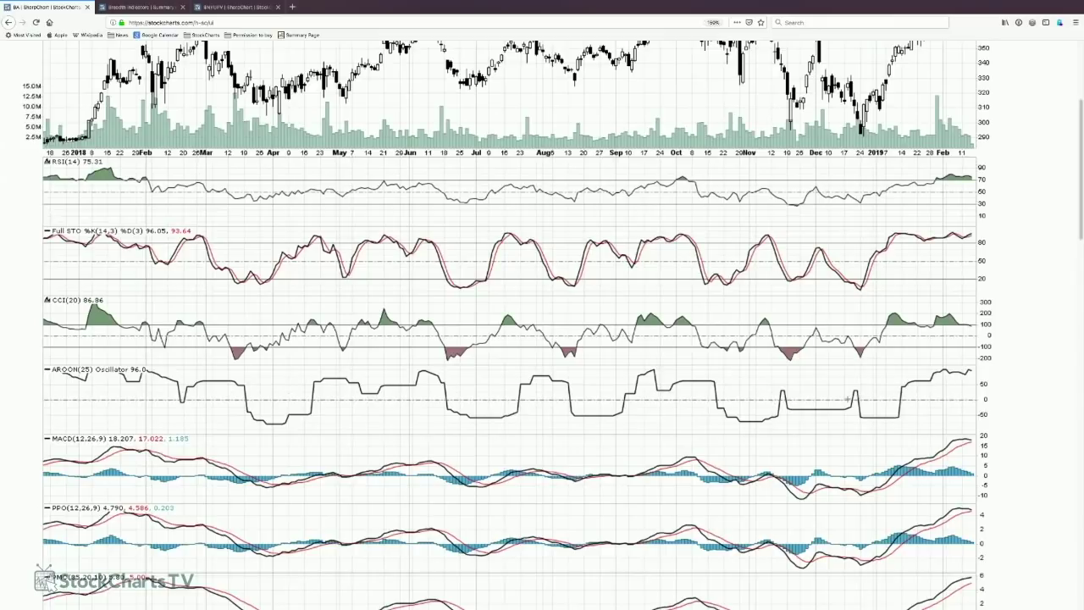
pyautogui.scroll(-1, 847, 399)
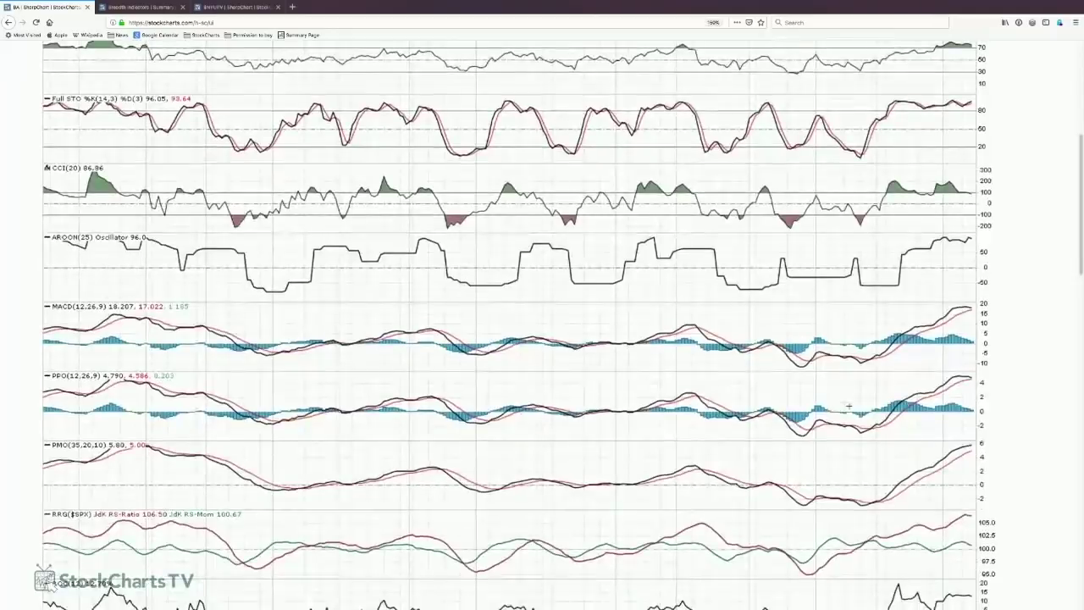
pyautogui.scroll(-2, 849, 406)
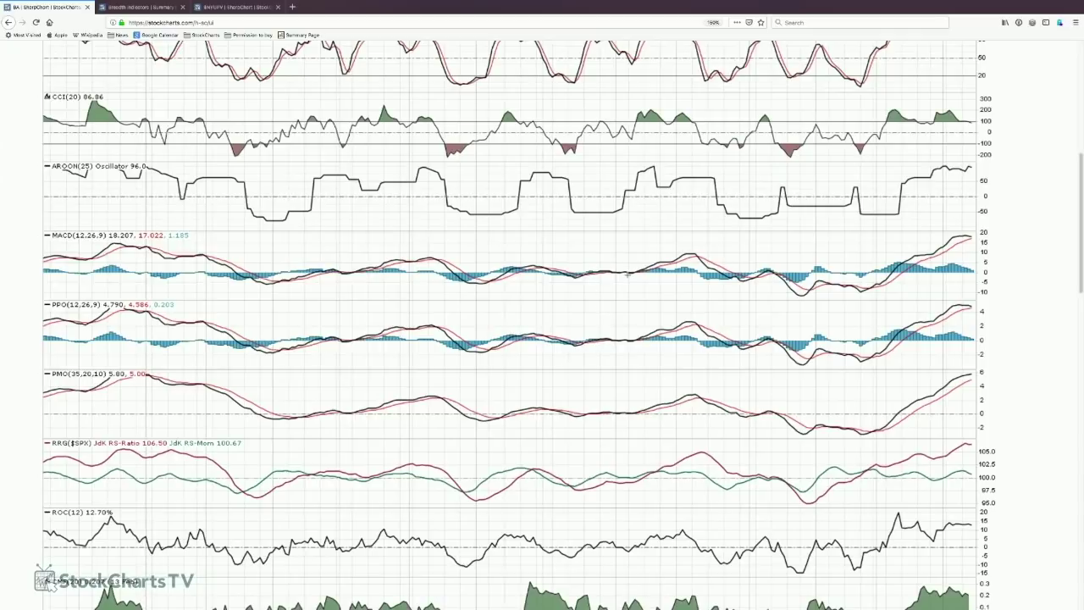
pyautogui.scroll(3, 628, 273)
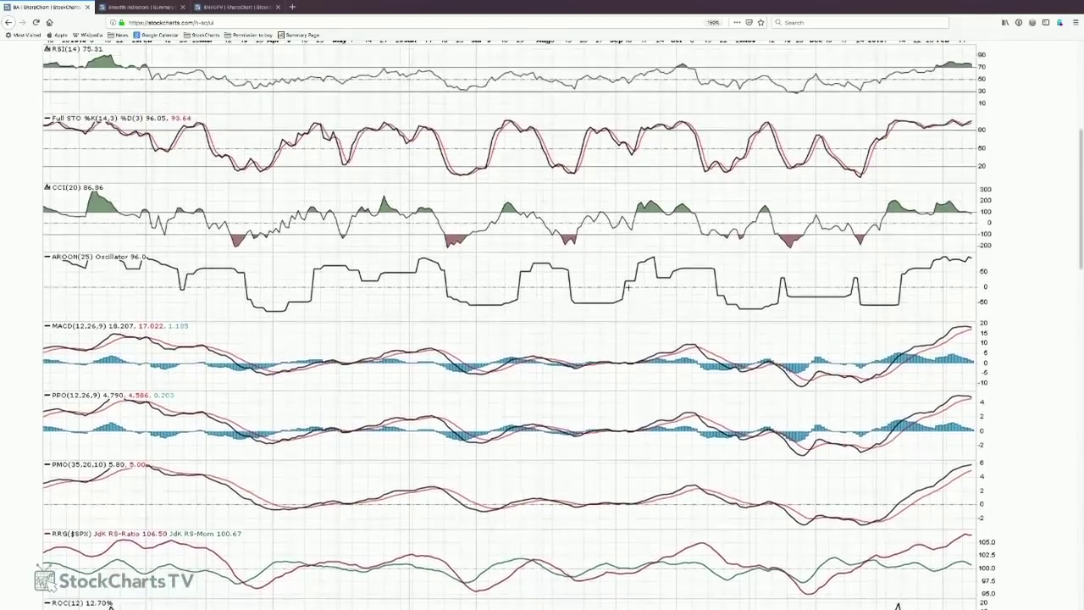
pyautogui.scroll(2, 627, 293)
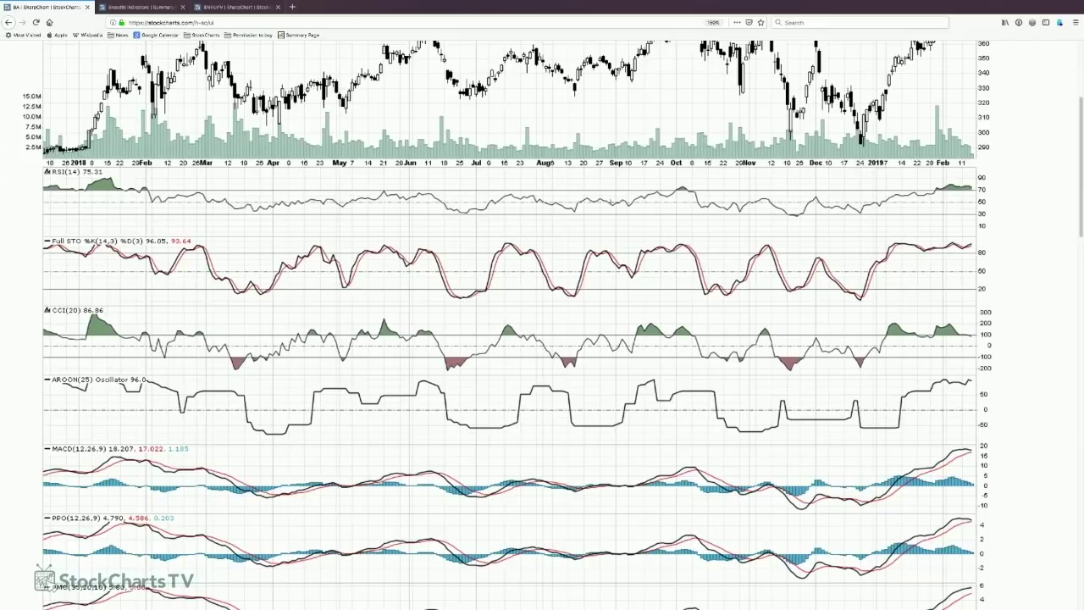
pyautogui.scroll(-3, 617, 410)
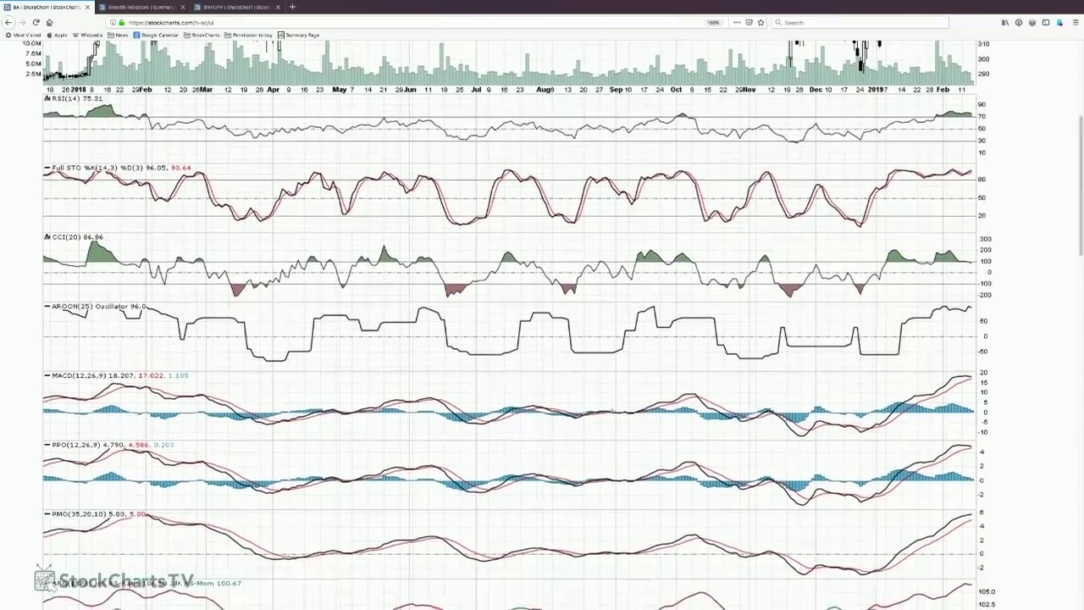
pyautogui.scroll(-4, 617, 410)
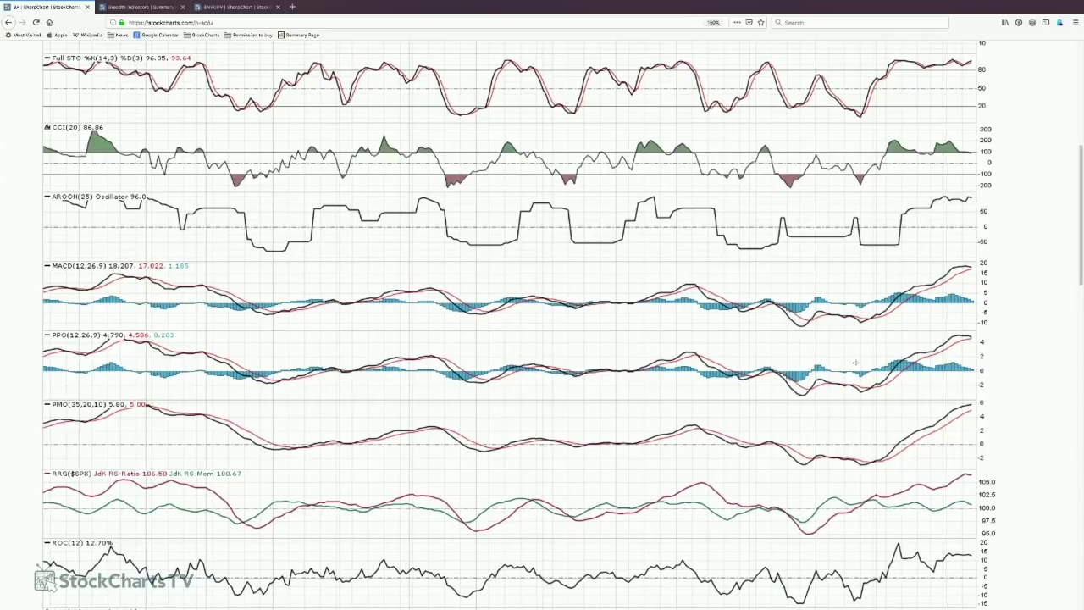
pyautogui.scroll(-5, 855, 363)
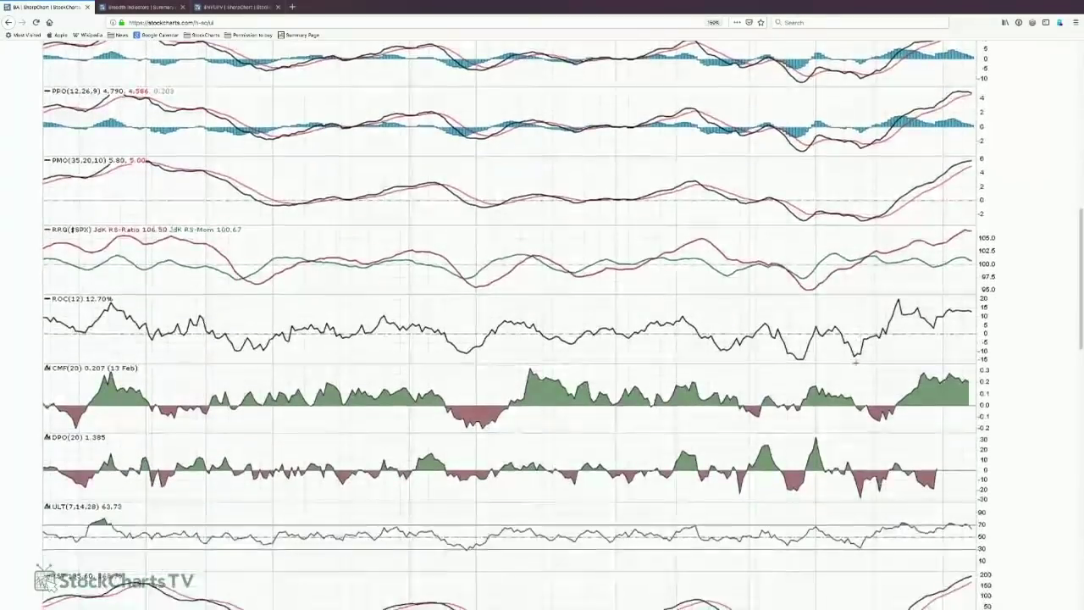
pyautogui.scroll(-2, 856, 363)
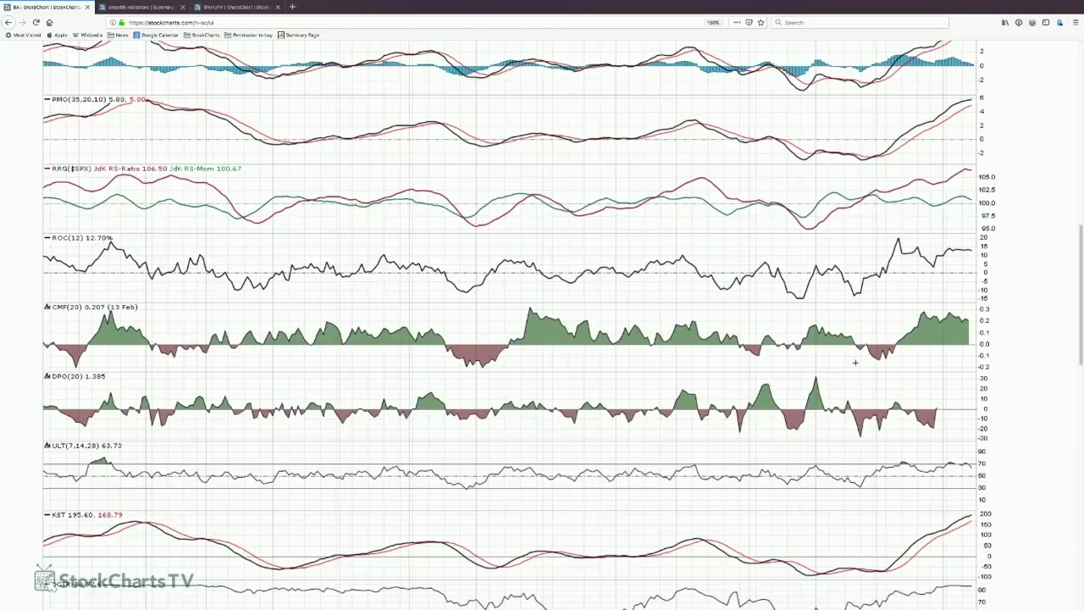
# Step: Examine the PMO, RRG, ROC, CMF, DPO, Ultimate Oscillator, KST, SCTR and Chande Trend Meter panels of the BA chart
pyautogui.scroll(5, 832, 388)
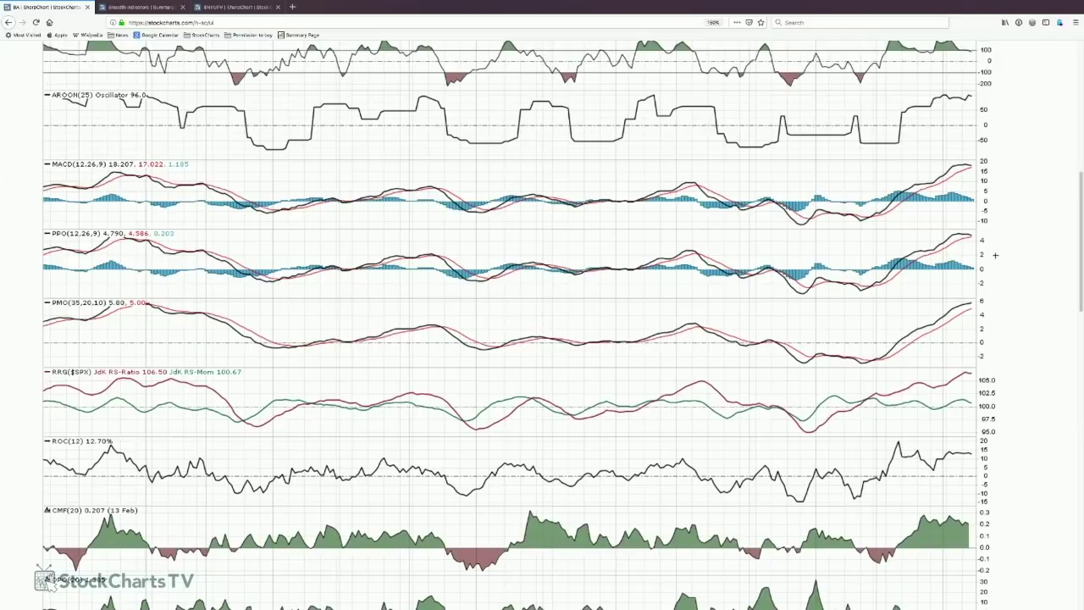
pyautogui.scroll(-1, 995, 255)
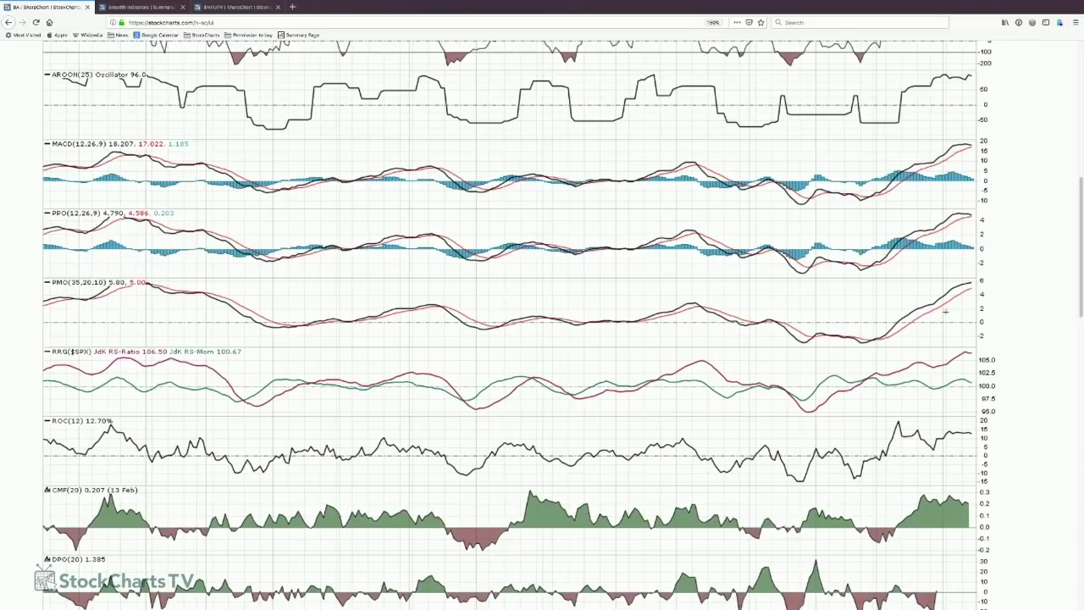
pyautogui.scroll(-1, 936, 317)
pyautogui.scroll(-2, 919, 328)
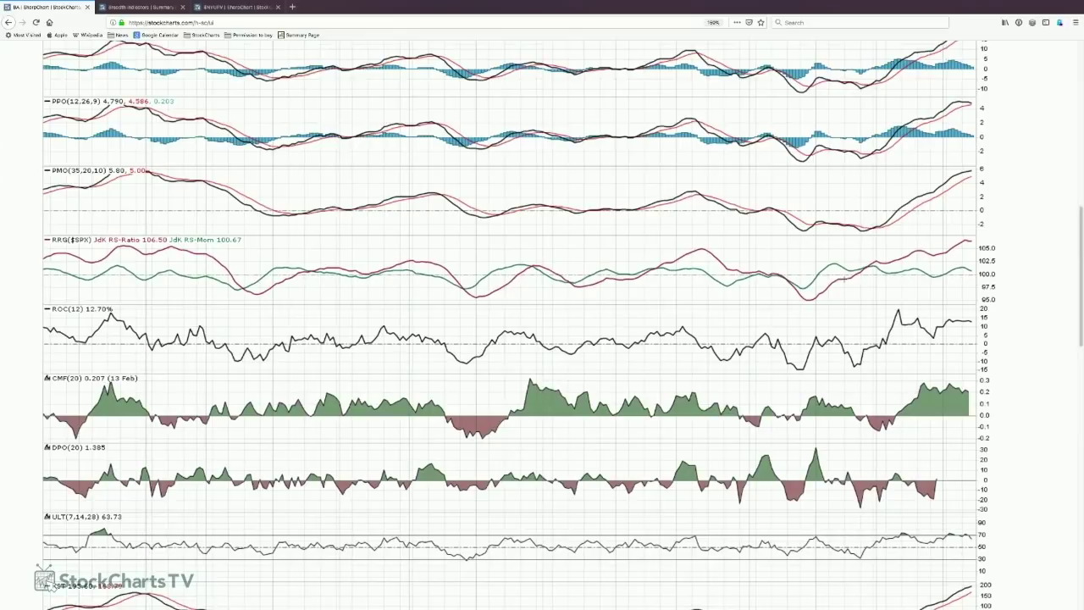
pyautogui.scroll(-2, 805, 306)
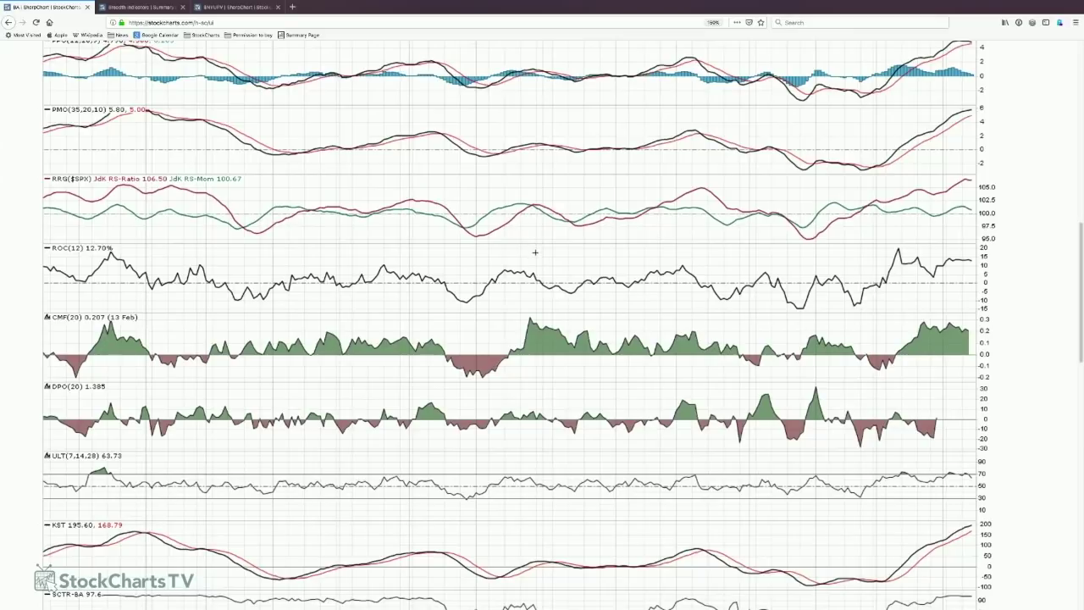
pyautogui.scroll(-3, 535, 252)
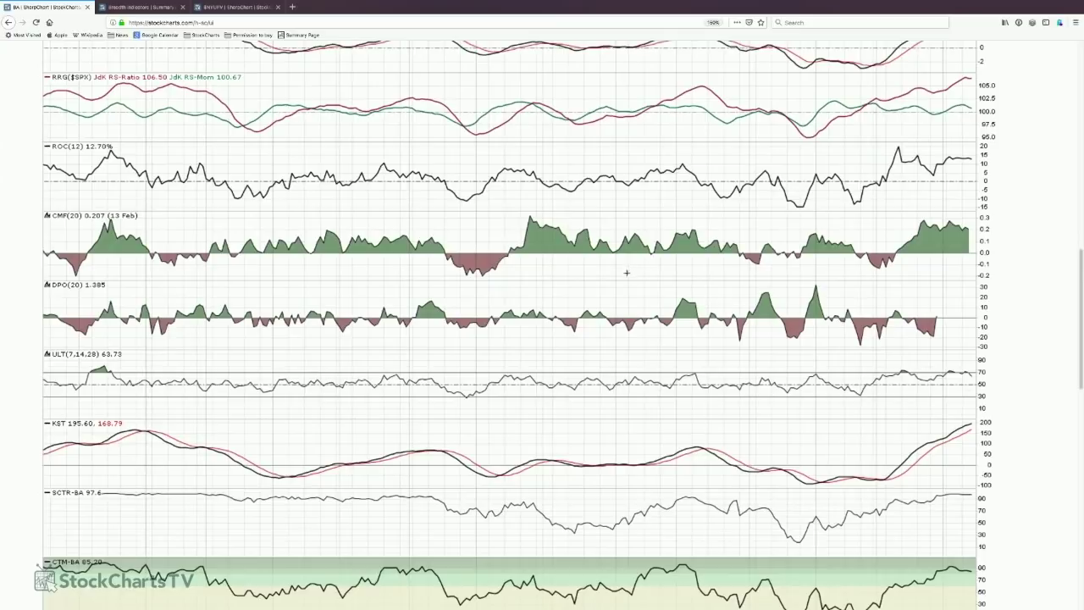
pyautogui.scroll(1, 600, 275)
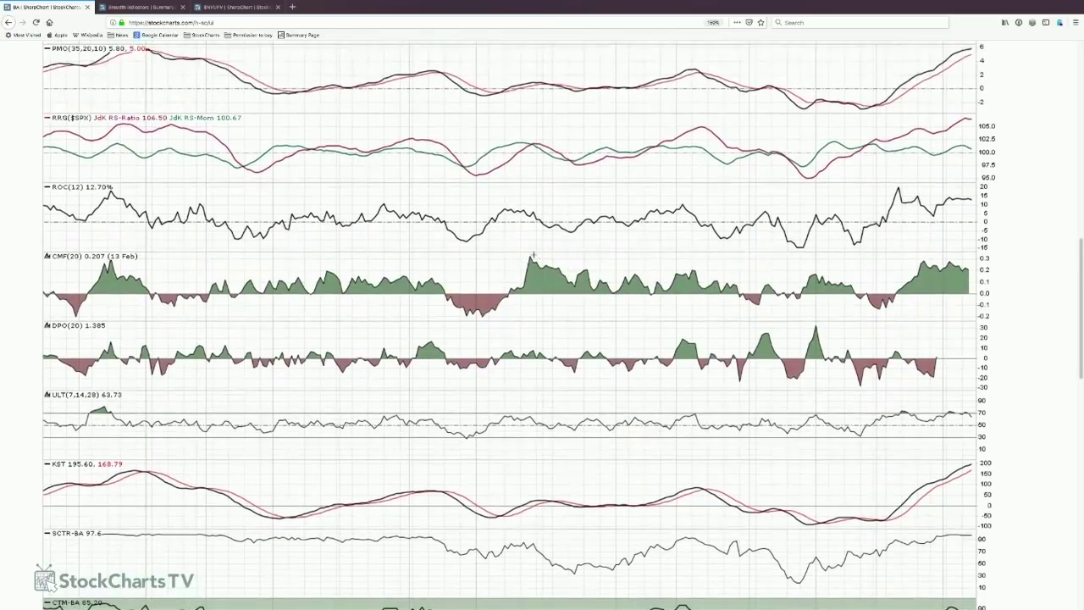
pyautogui.scroll(-2, 640, 286)
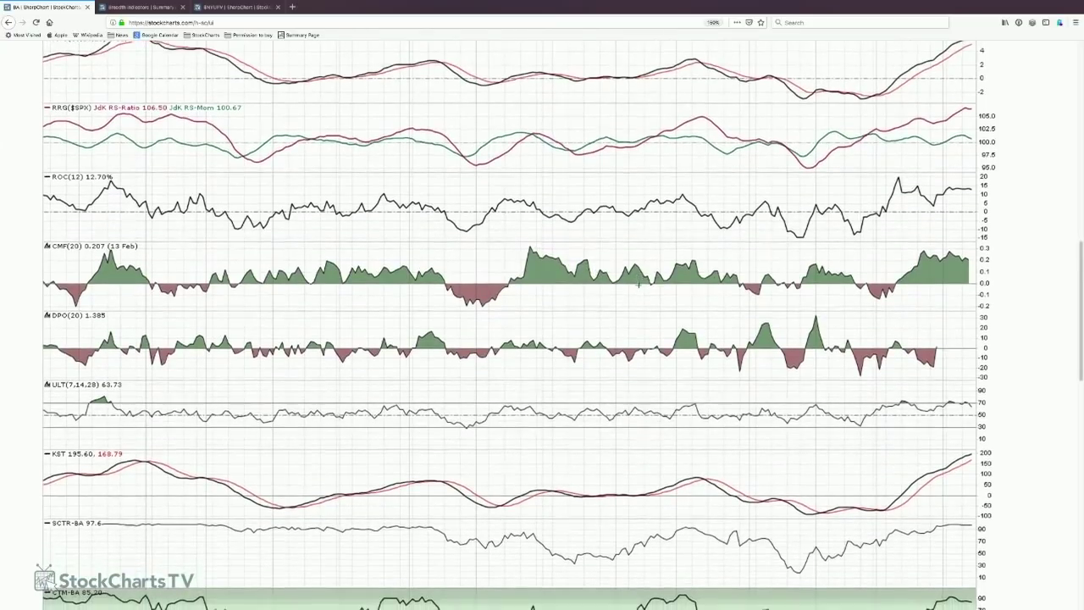
pyautogui.scroll(-1, 561, 267)
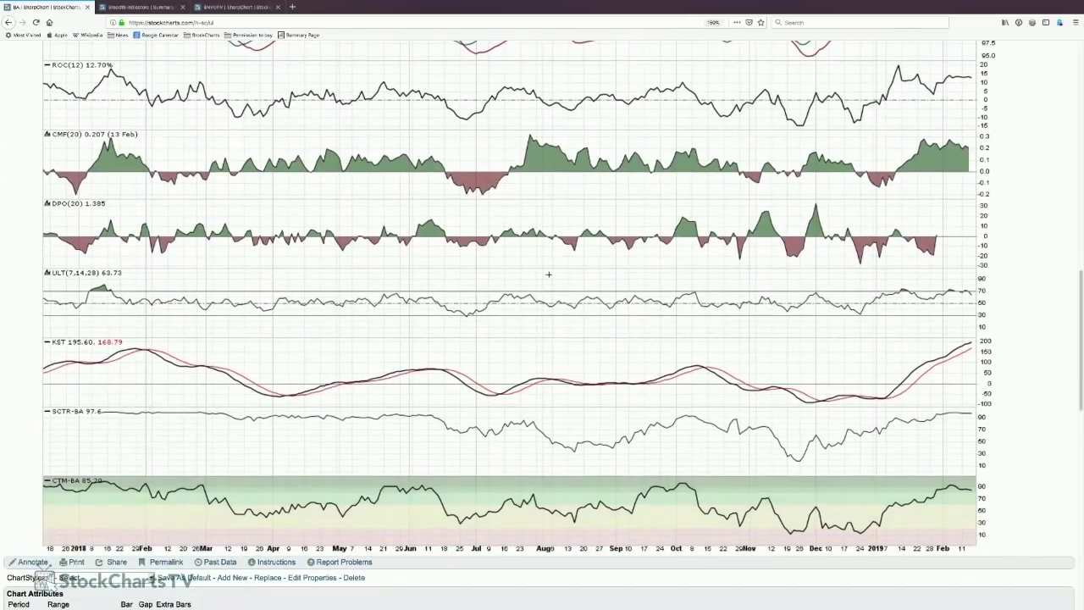
pyautogui.scroll(-1, 548, 274)
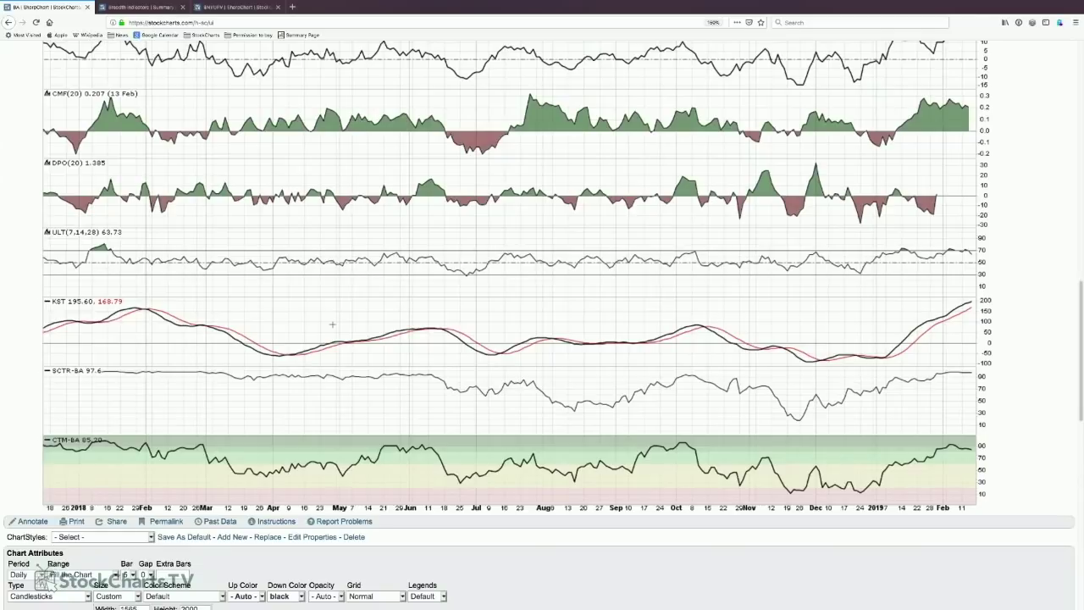
pyautogui.scroll(-2, 399, 318)
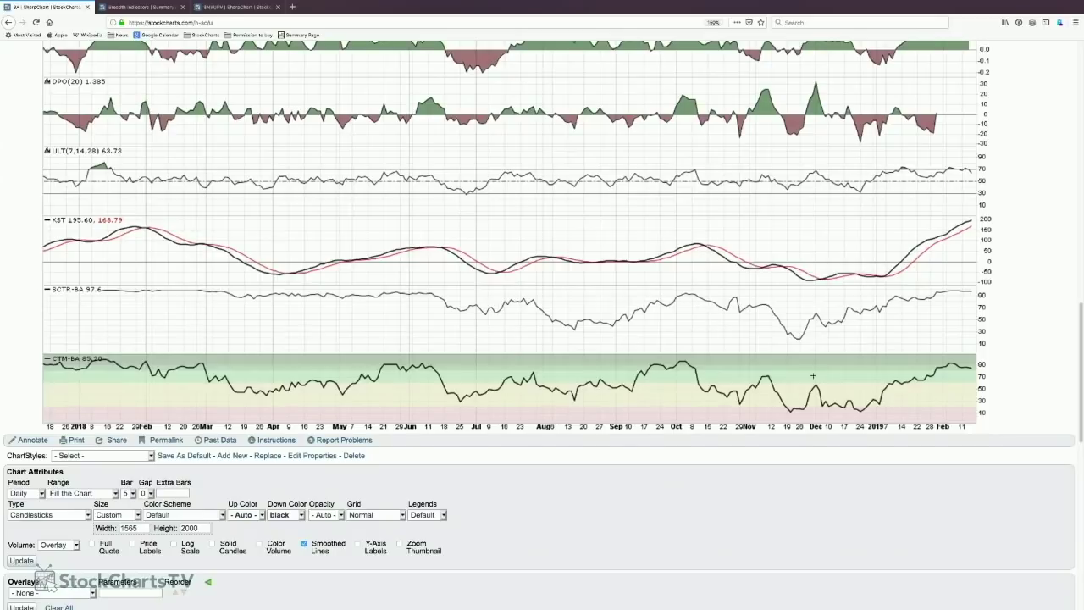
# Step: Add a Williams %R indicator with parameter 14 below the BA chart, and redraw the chart to show its panel
pyautogui.scroll(-5, 297, 424)
pyautogui.scroll(-5, 295, 421)
pyautogui.click(68, 293)
pyautogui.click(67, 293)
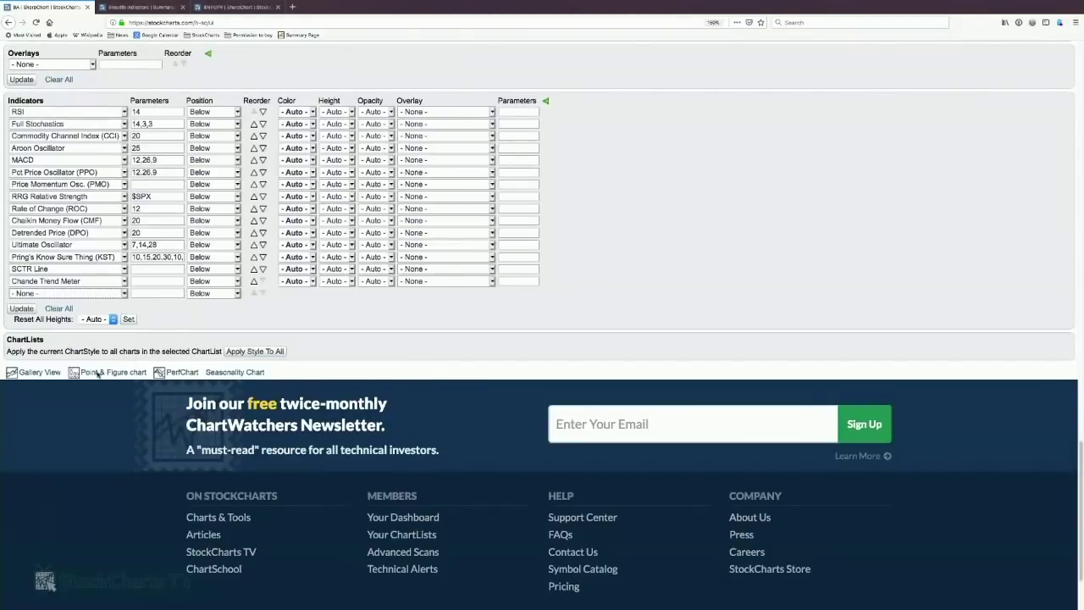
pyautogui.click(117, 293)
pyautogui.scroll(-10, 113, 402)
pyautogui.scroll(-3, 113, 402)
pyautogui.click(82, 462)
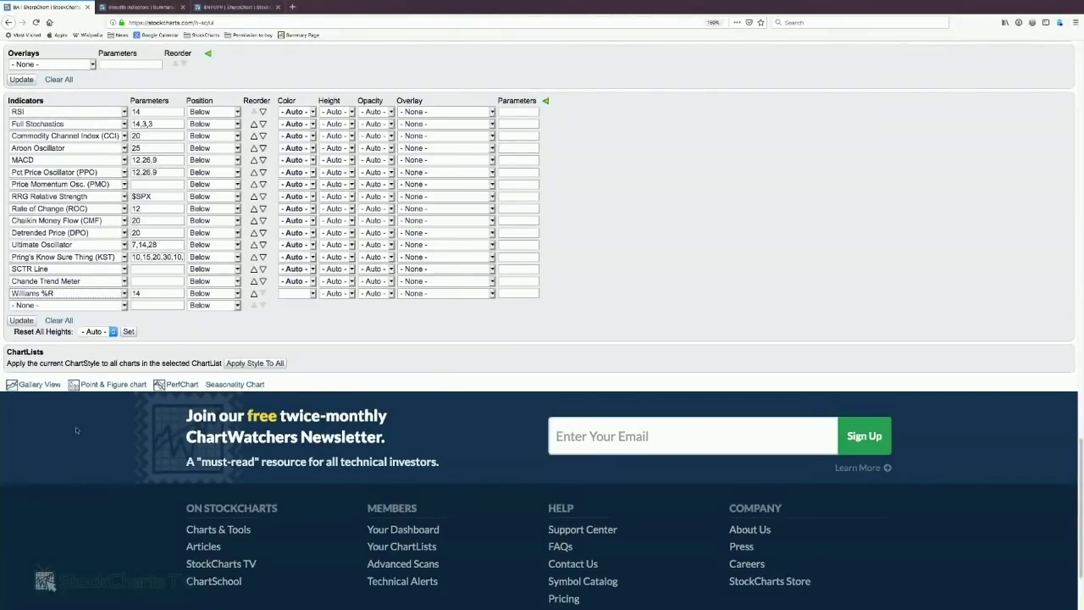
pyautogui.click(21, 320)
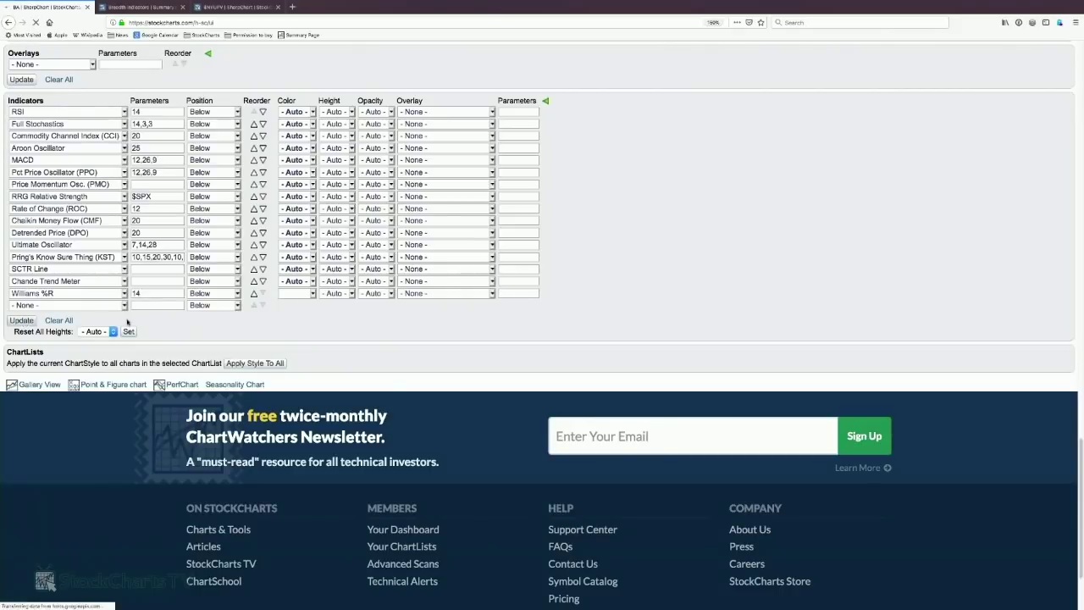
pyautogui.scroll(-10, 307, 403)
pyautogui.scroll(-10, 307, 403)
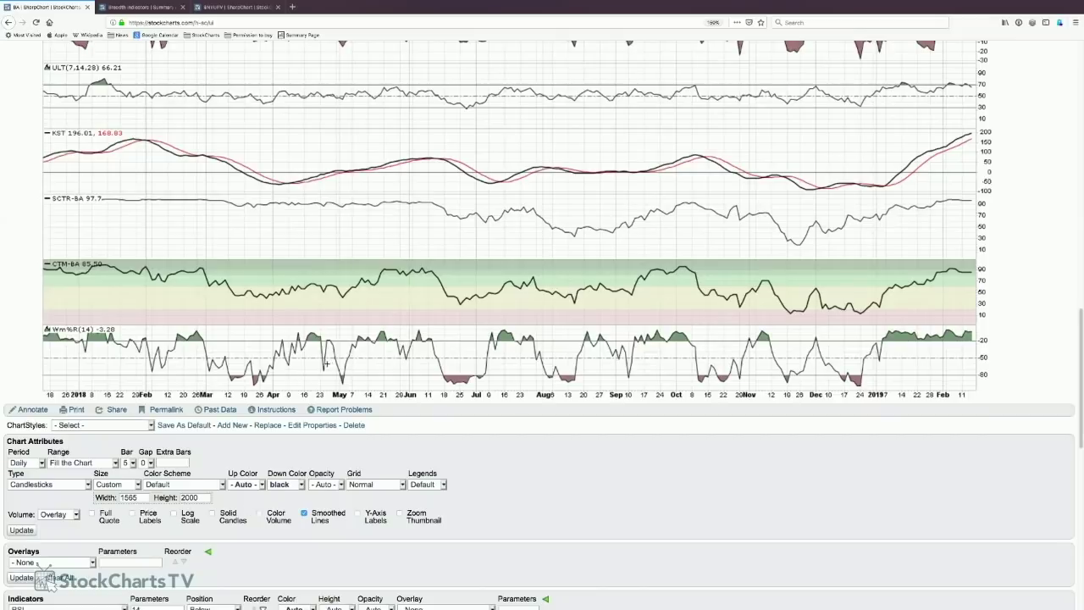
# Step: Add a second Full Stochastics indicator with parameters 14,3,3 below Williams %R and update the chart
pyautogui.scroll(-10, 326, 364)
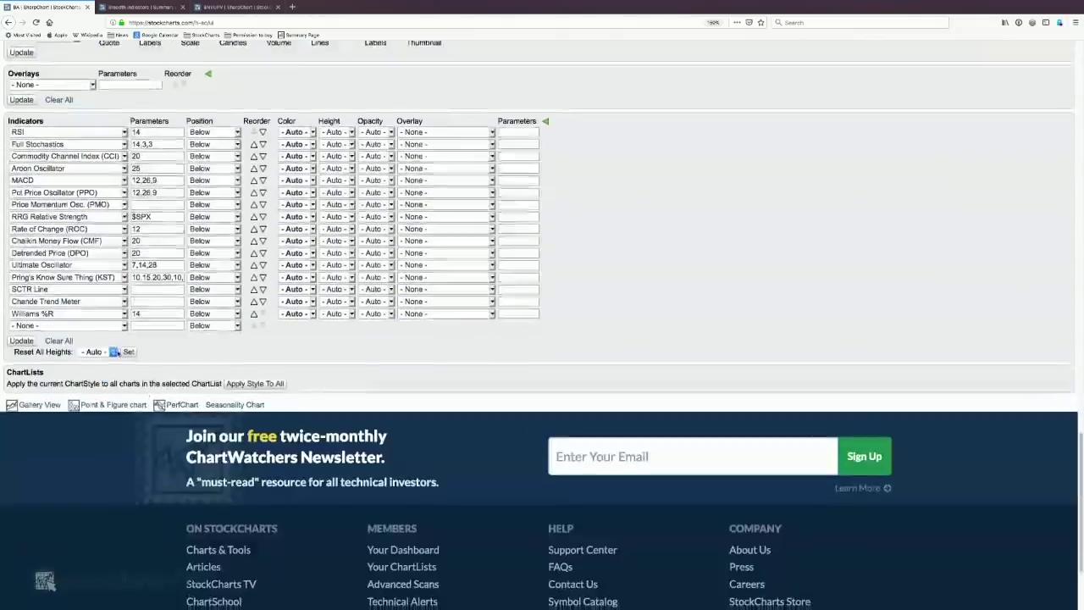
pyautogui.click(125, 327)
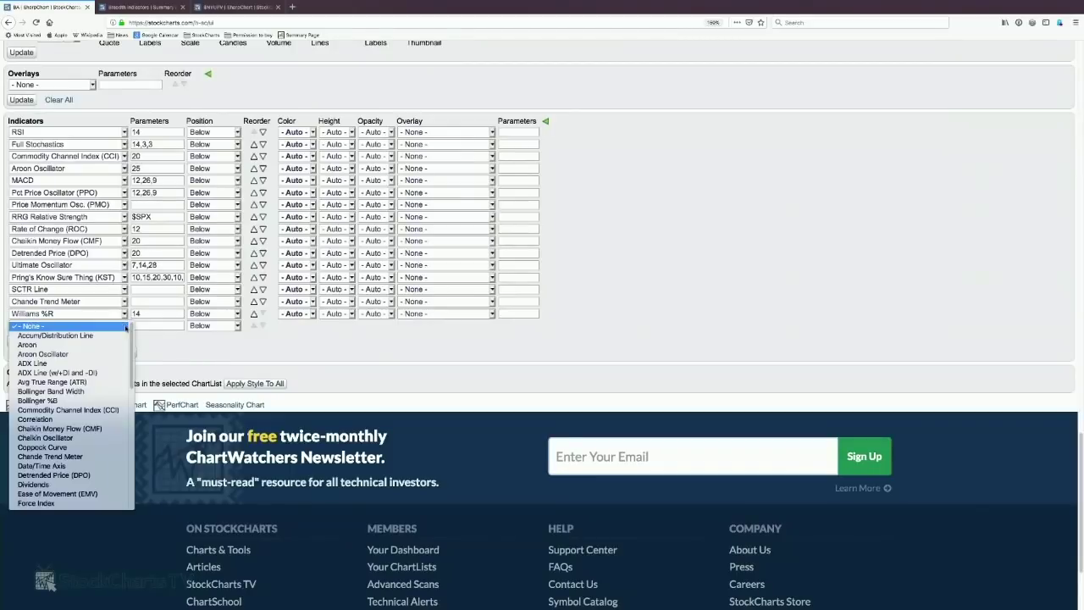
pyautogui.scroll(-4, 110, 475)
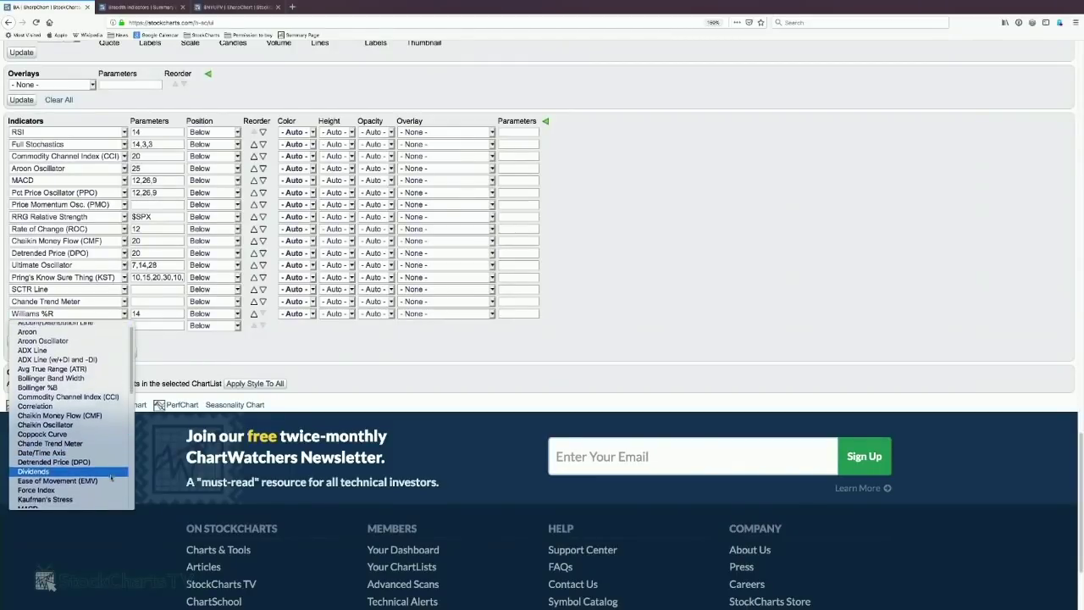
pyautogui.scroll(-5, 106, 480)
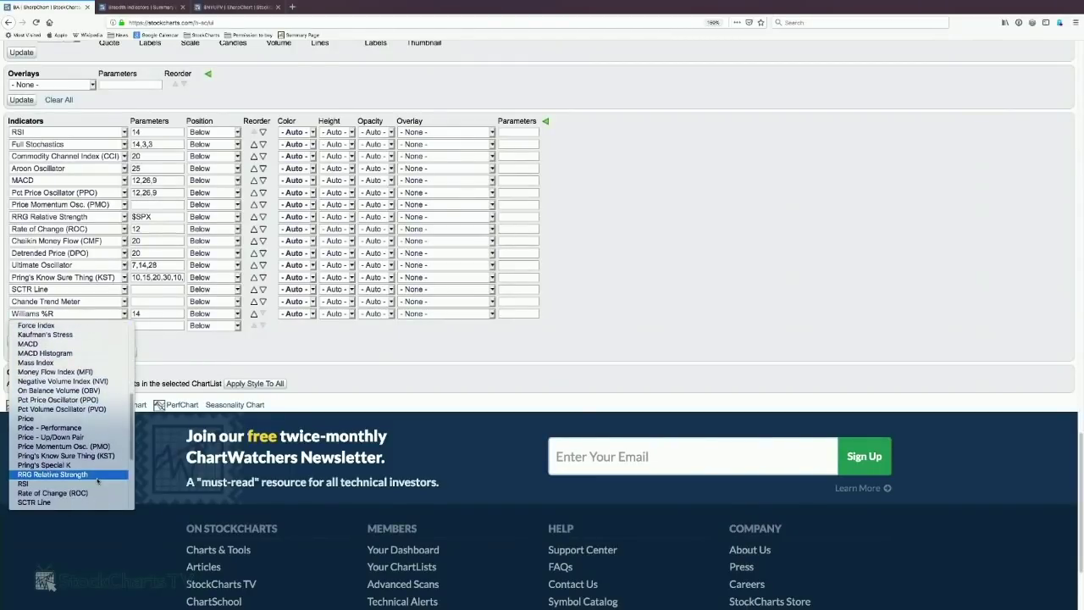
pyautogui.scroll(-3, 98, 480)
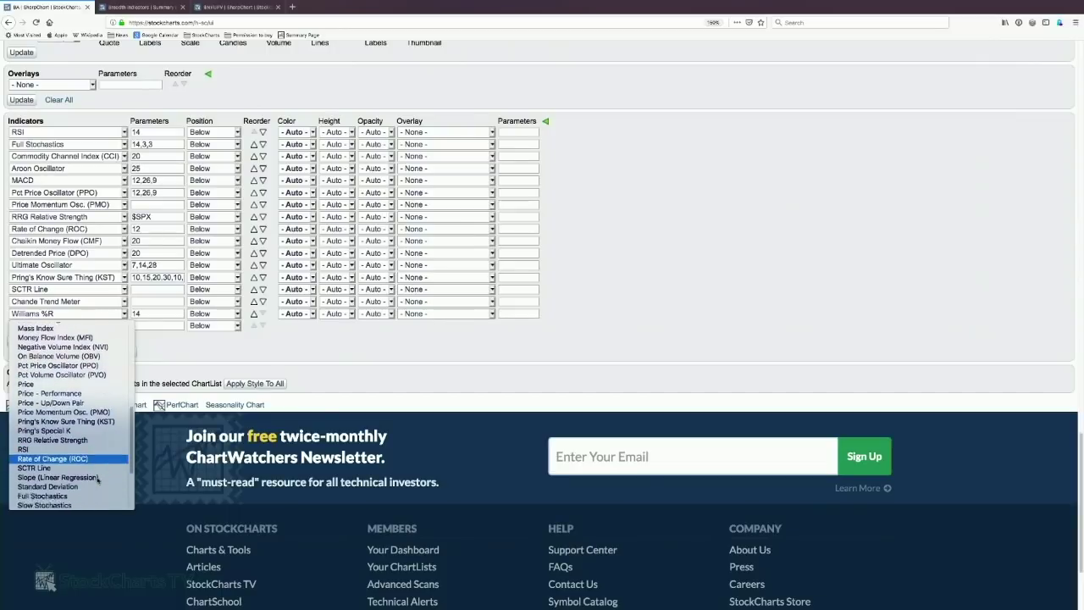
pyautogui.click(97, 482)
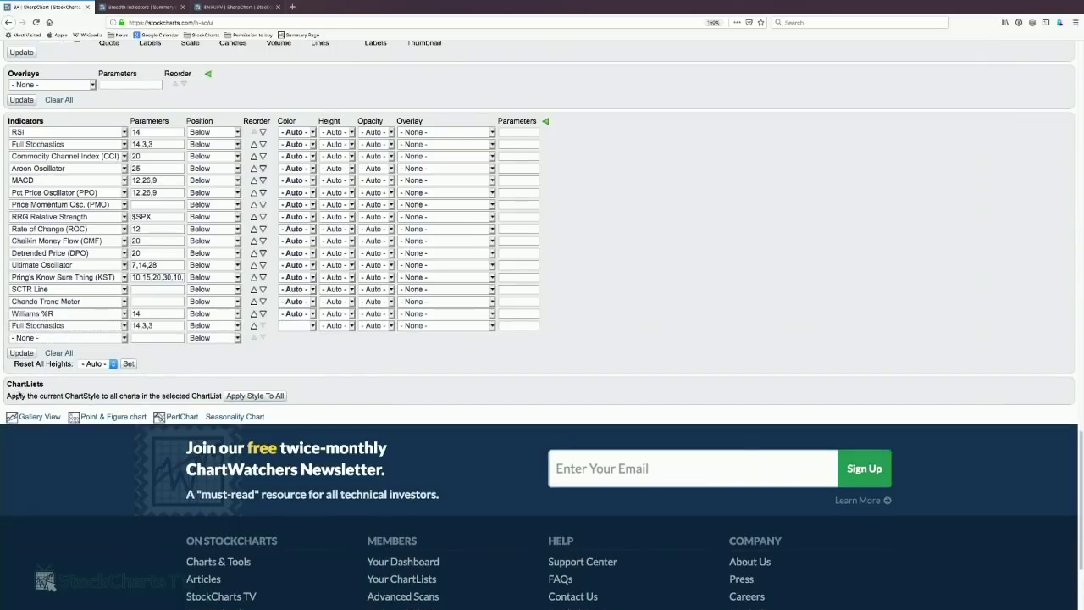
pyautogui.click(21, 353)
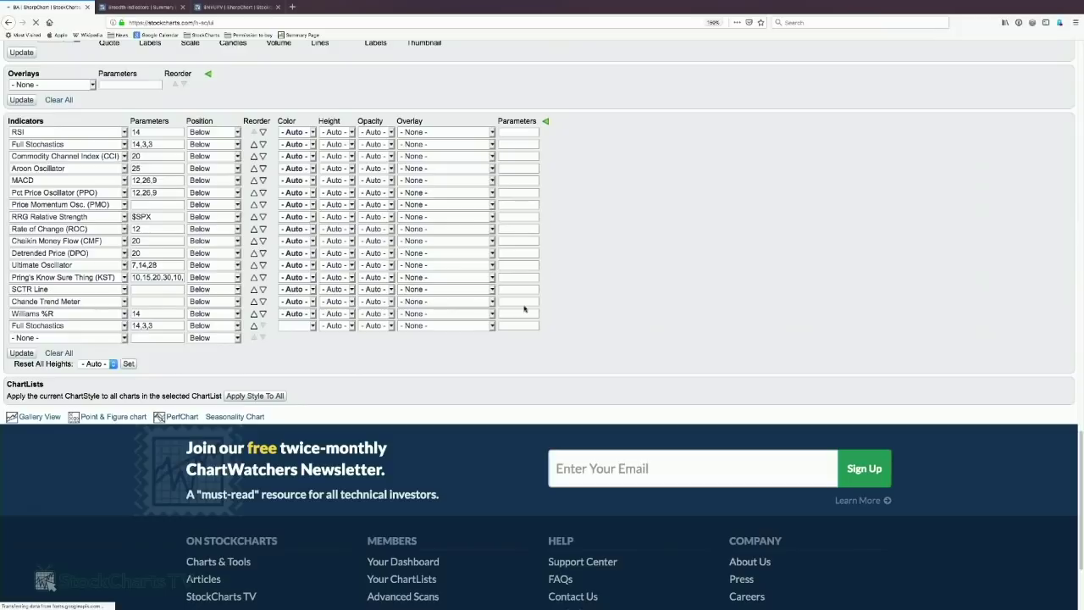
# Step: Compare the new Williams %R and second Full Stochastics panels with the other momentum indicators on the BA chart
pyautogui.scroll(-15, 525, 322)
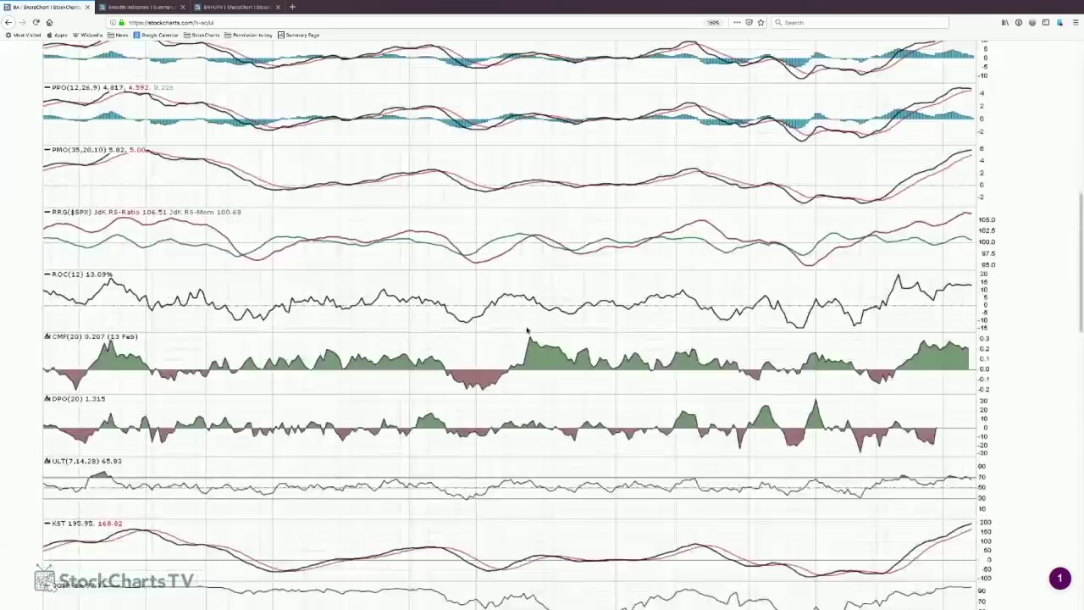
pyautogui.scroll(1, 527, 330)
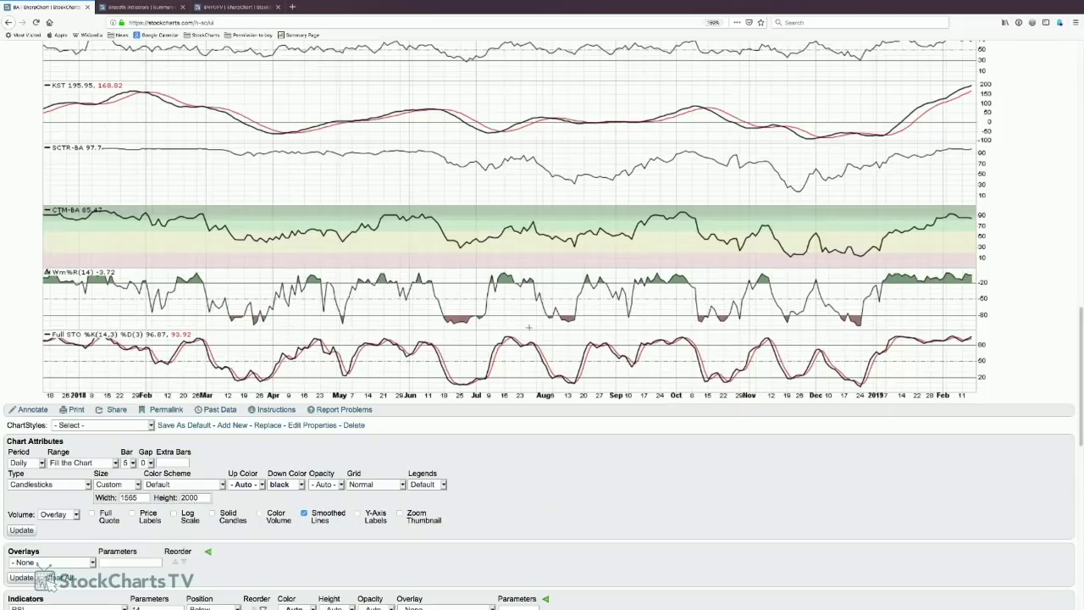
pyautogui.scroll(5, 532, 314)
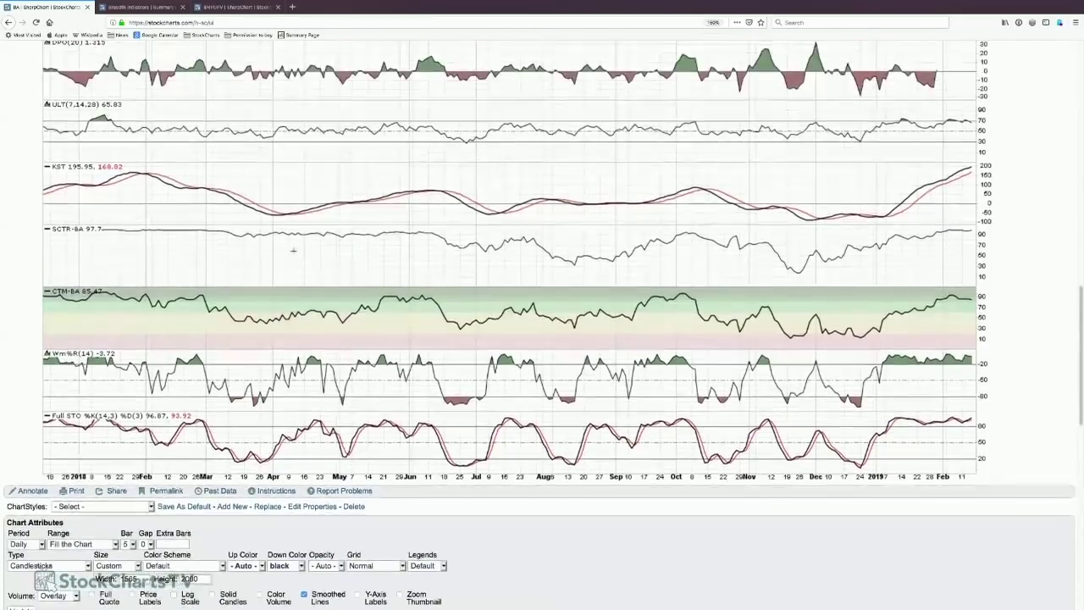
pyautogui.scroll(12, 603, 326)
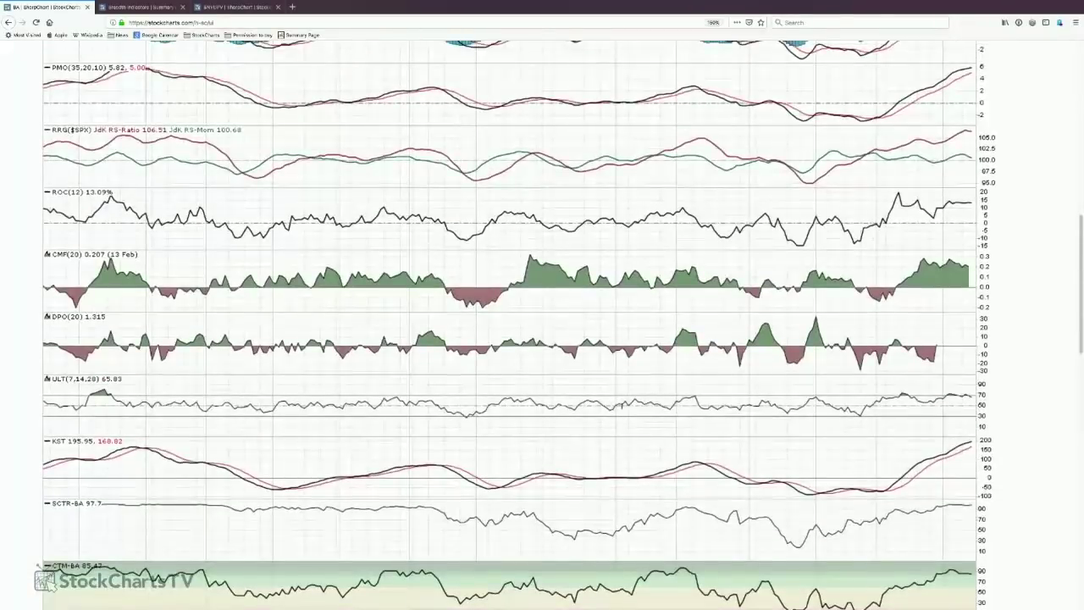
pyautogui.scroll(10, 624, 397)
pyautogui.scroll(15, 624, 397)
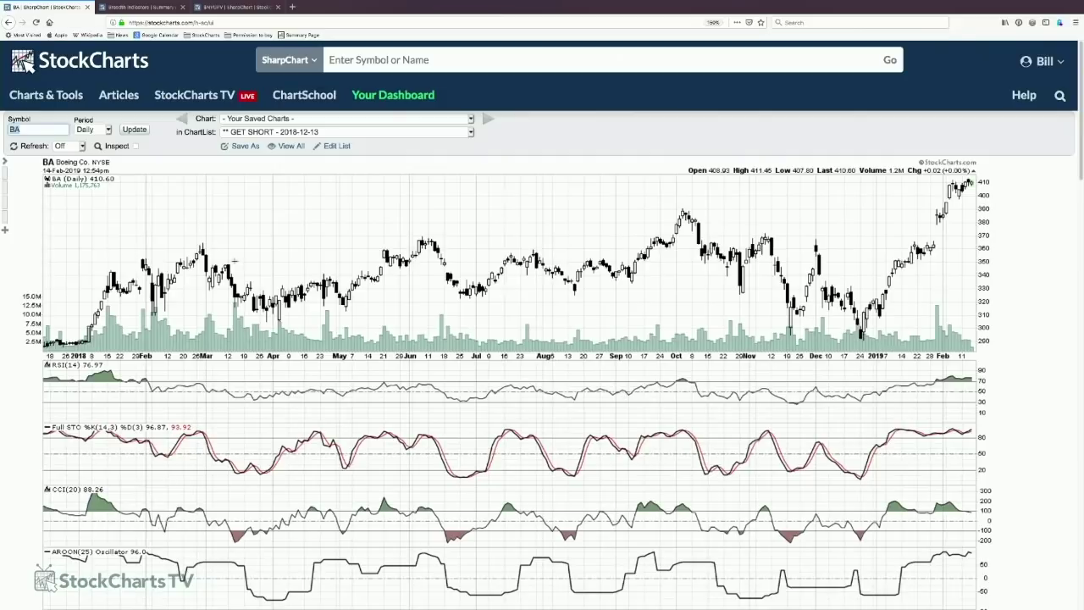
# Step: Change the chart symbol to LULU and redraw the daily chart with the same indicators
pyautogui.click(22, 131)
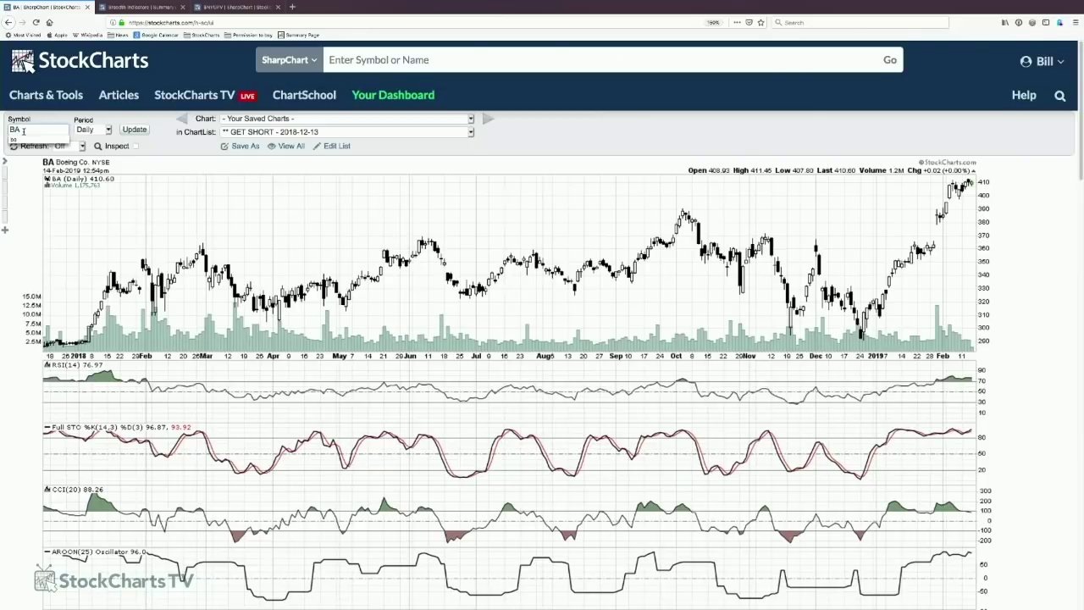
pyautogui.press('BackSpace')
pyautogui.press('BackSpace')
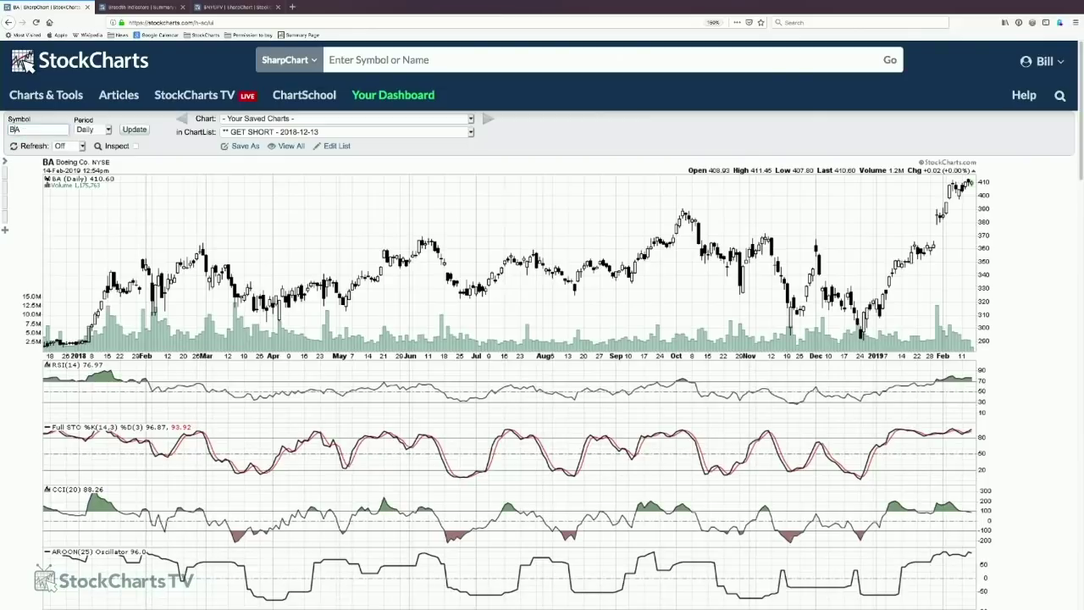
pyautogui.write('lulu')
pyautogui.press('BackSpace')
pyautogui.press('BackSpace')
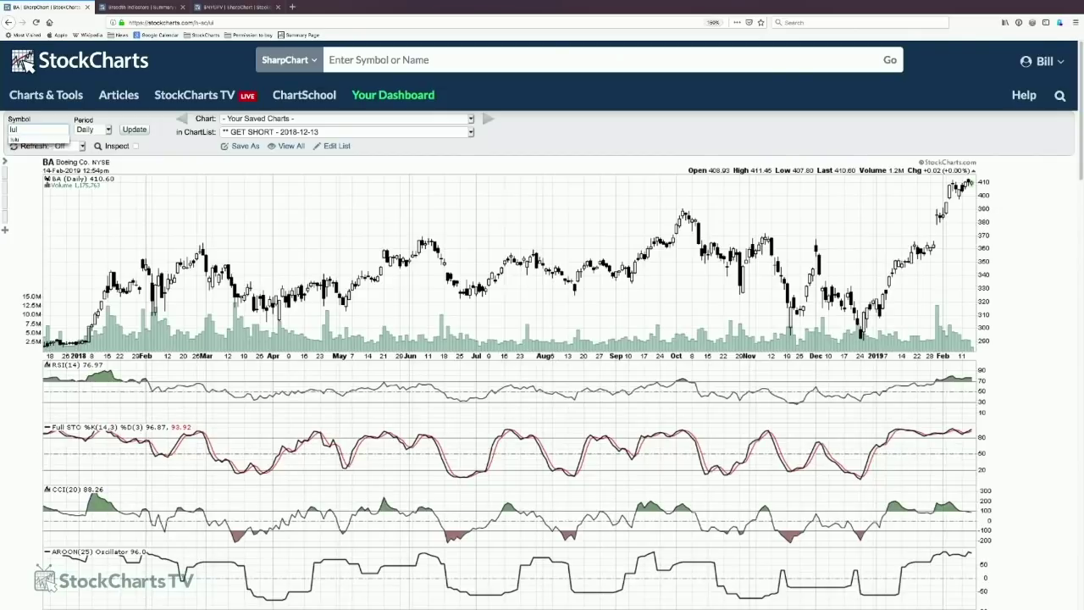
pyautogui.click(19, 139)
pyautogui.click(129, 131)
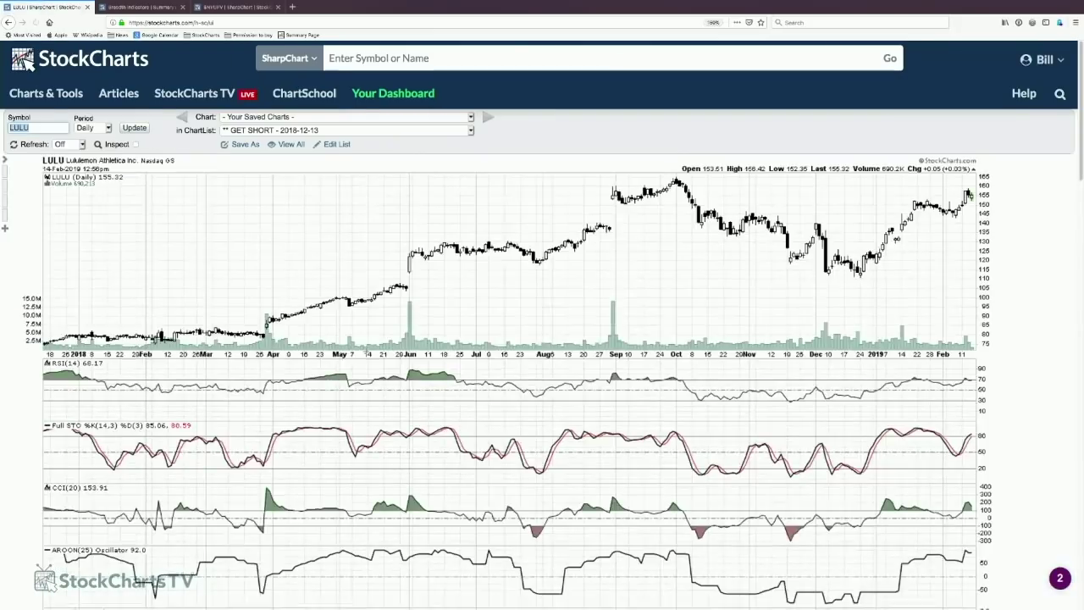
# Step: Examine LULU's indicator panels from RSI down through MACD, PMO, RRG, ROC, CMF, KST, SCTR and Chande Trend Meter
pyautogui.scroll(-3, 335, 330)
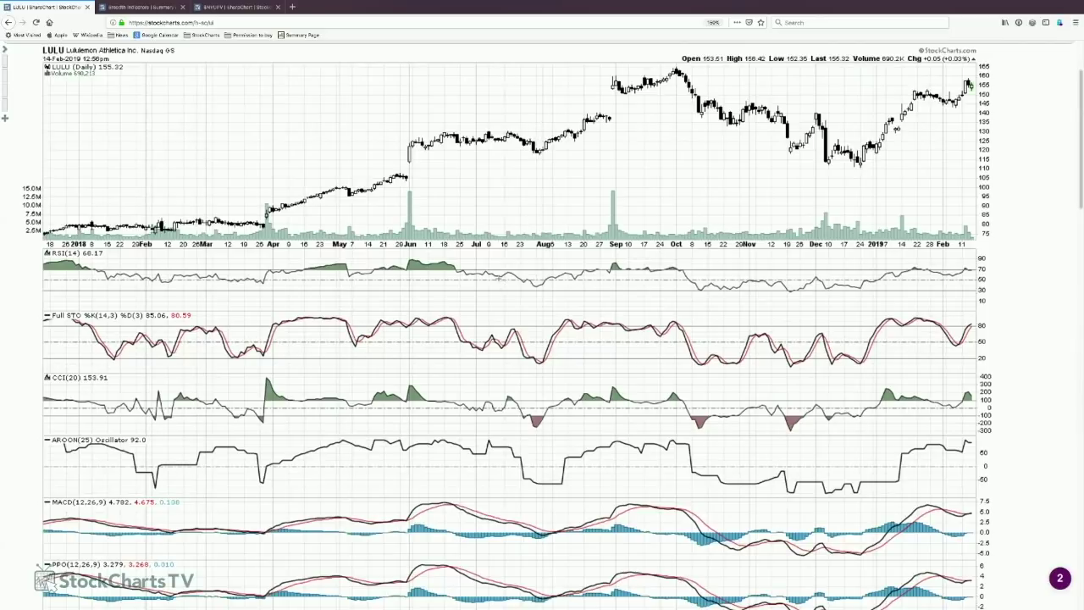
pyautogui.scroll(-3, 525, 254)
pyautogui.scroll(-6, 526, 312)
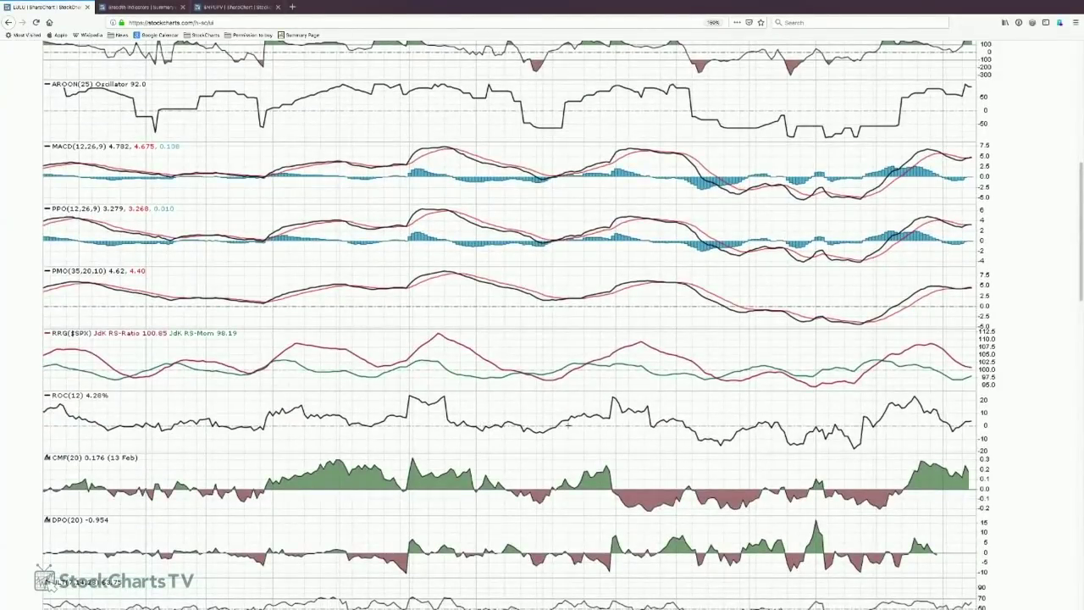
pyautogui.scroll(-3, 561, 426)
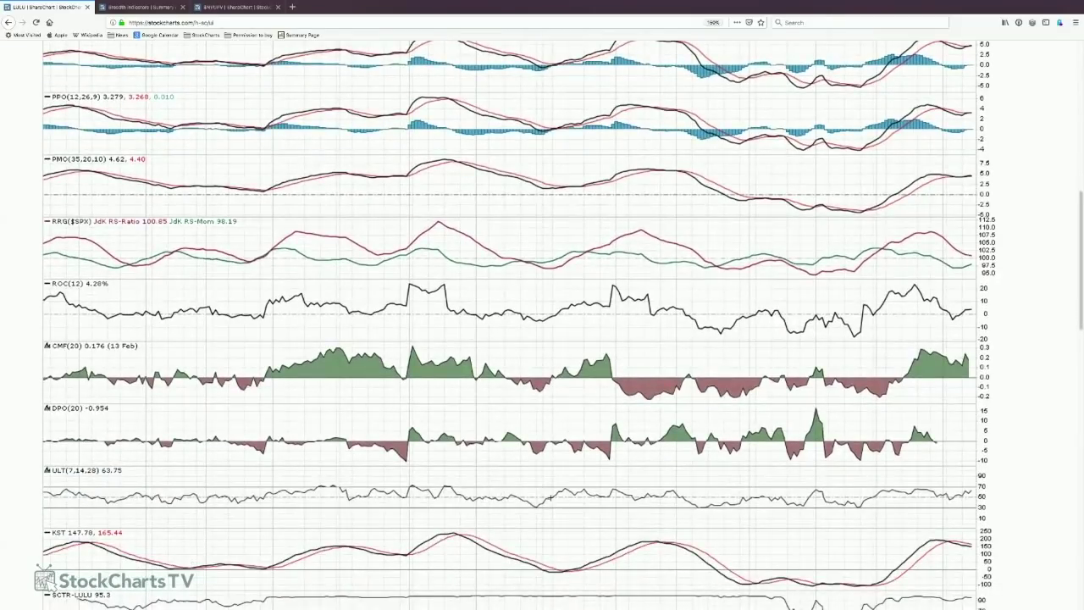
pyautogui.scroll(-3, 549, 498)
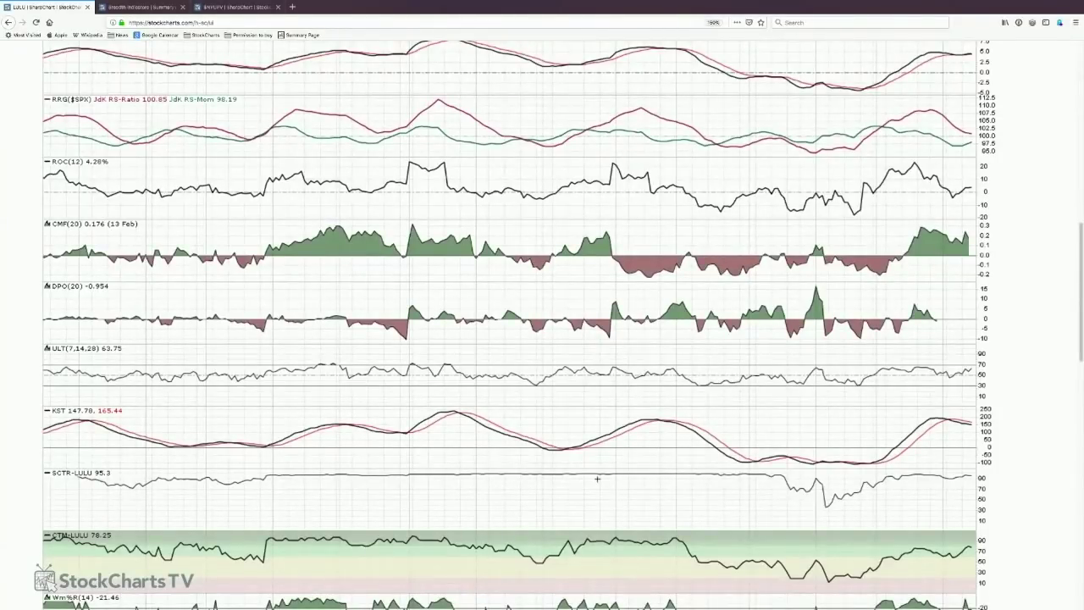
# Step: Compare LULU's price movement with its RSI, Full Stochastics, CCI, Aroon Oscillator, MACD and PPO panels
pyautogui.scroll(14, 597, 479)
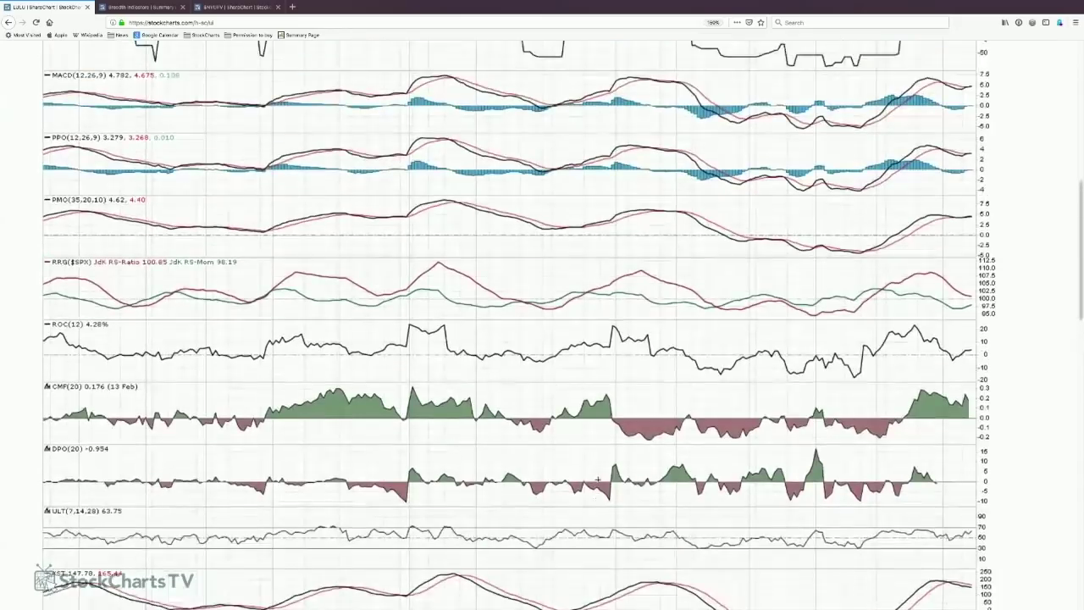
pyautogui.scroll(3, 597, 480)
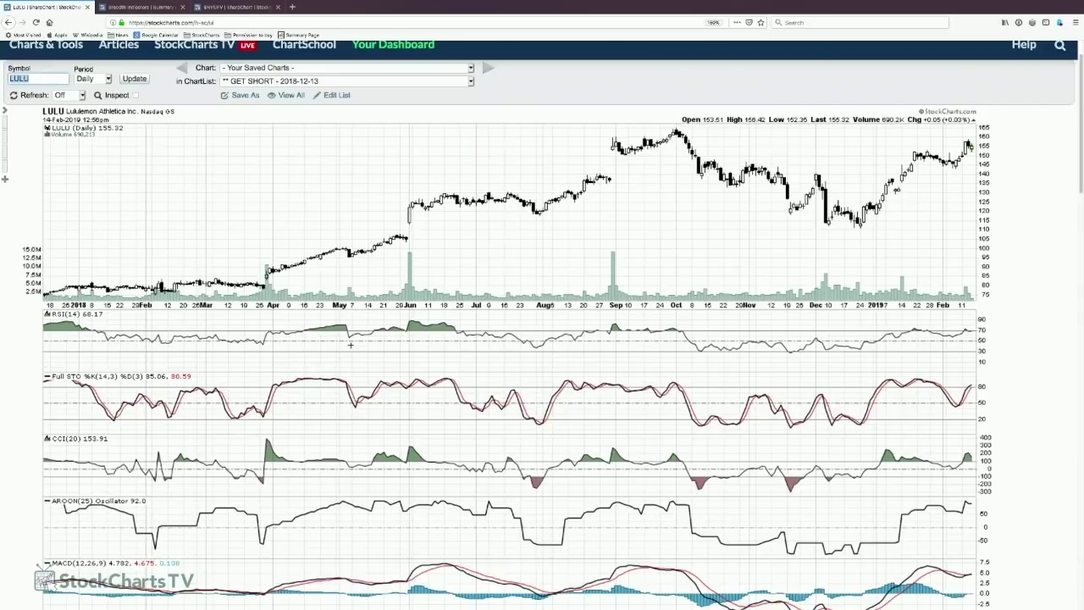
pyautogui.scroll(-1, 350, 345)
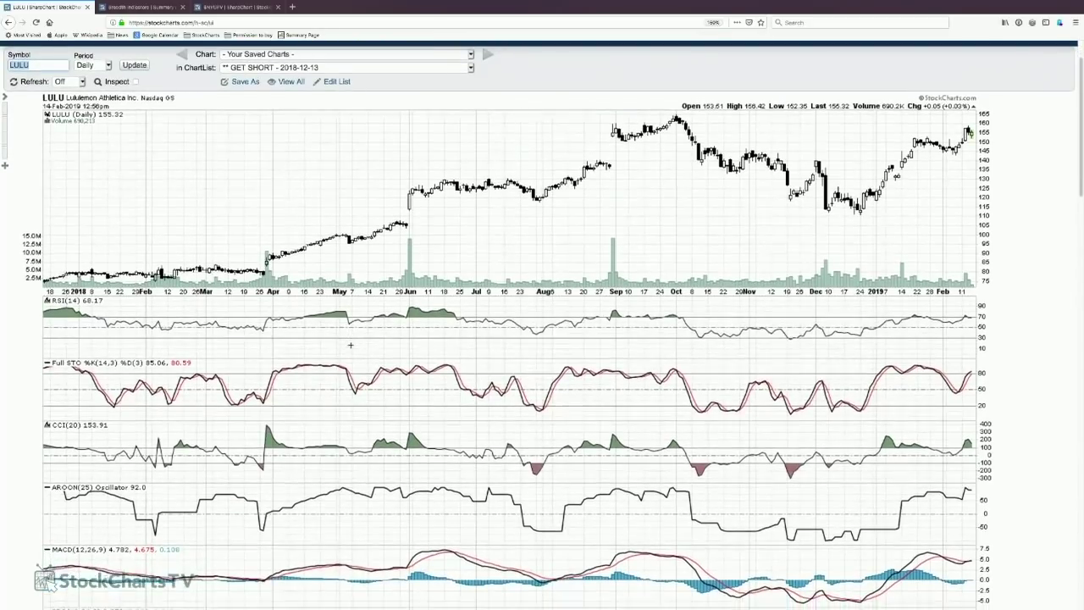
pyautogui.scroll(-1, 350, 344)
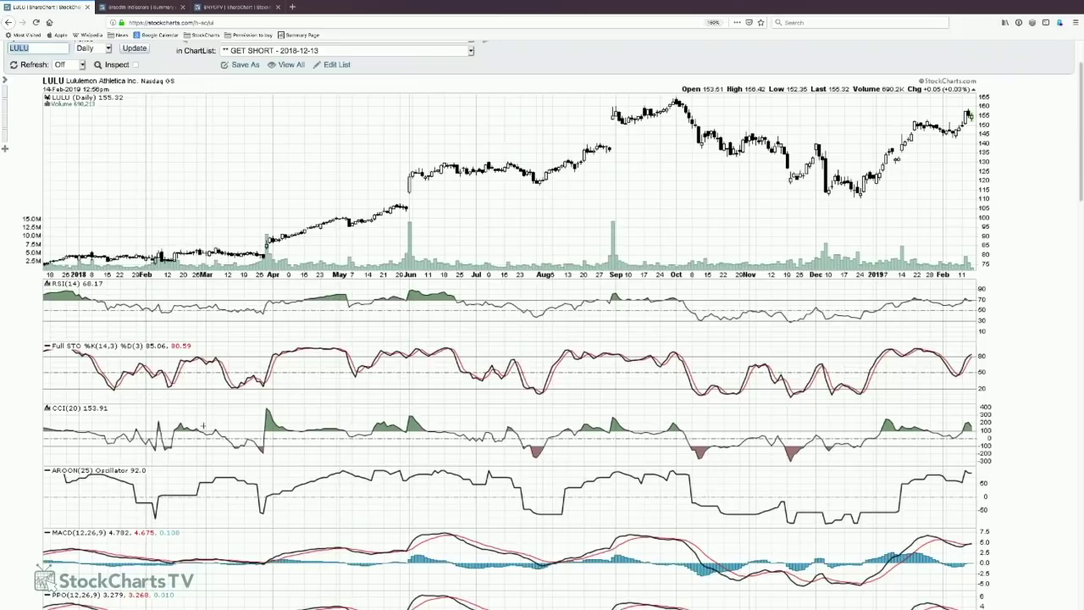
pyautogui.scroll(-3, 203, 426)
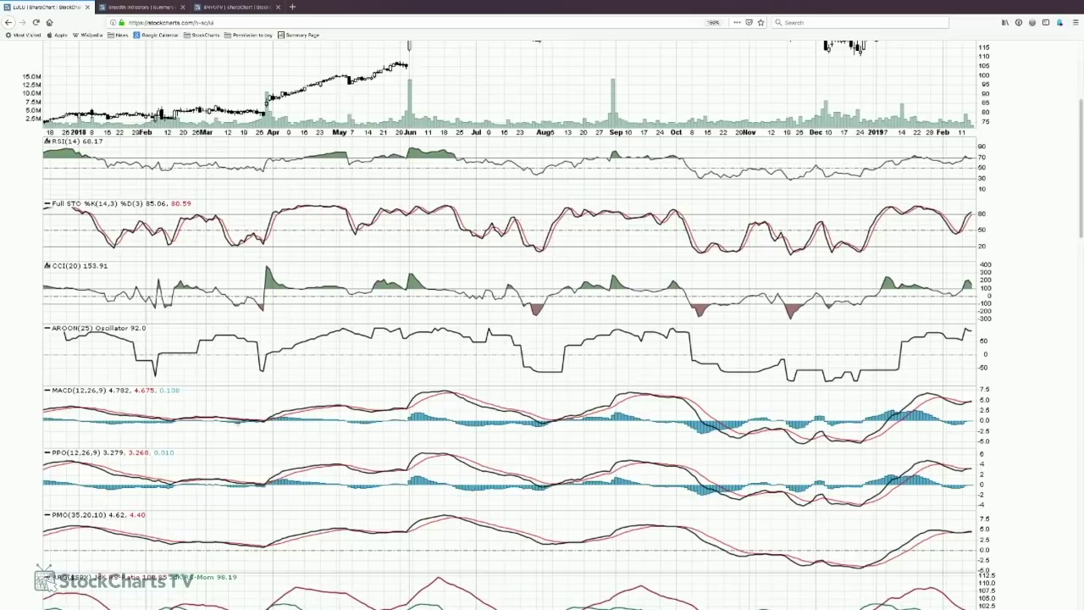
pyautogui.scroll(2, 251, 85)
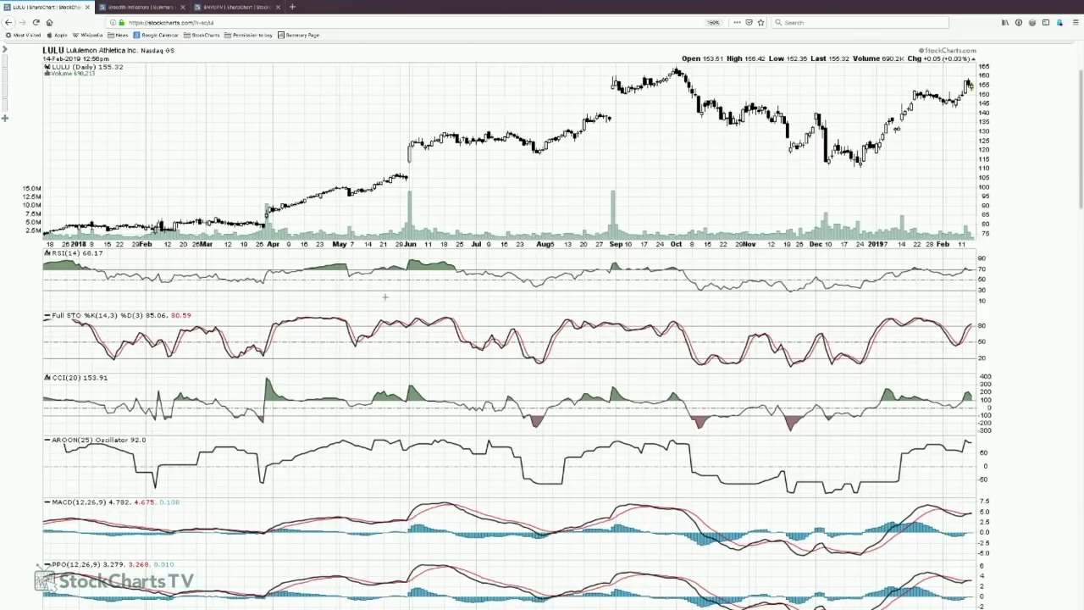
pyautogui.scroll(-1, 385, 296)
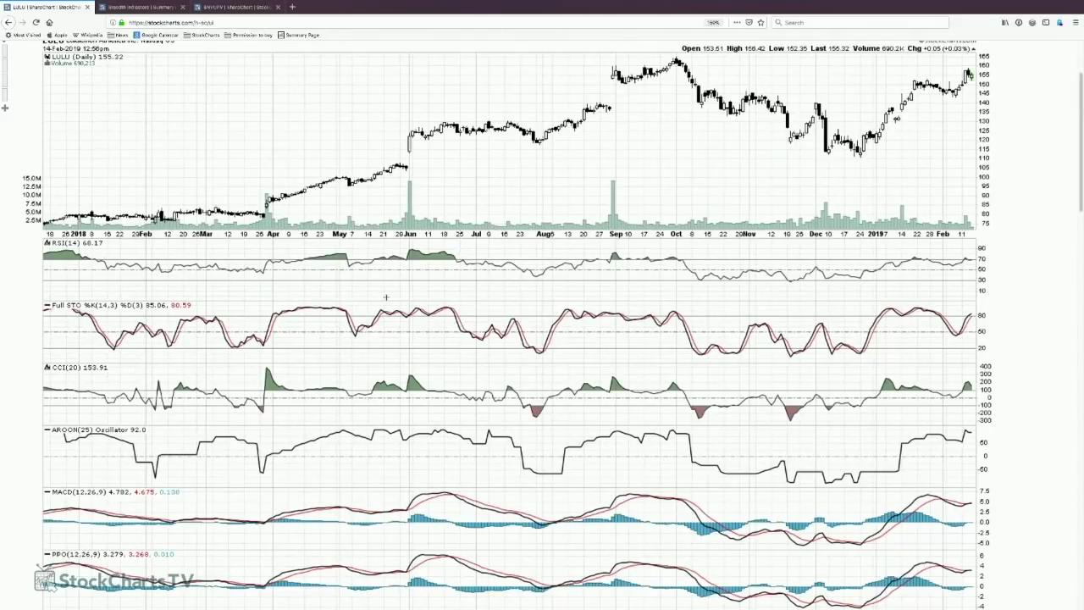
pyautogui.scroll(3, 385, 296)
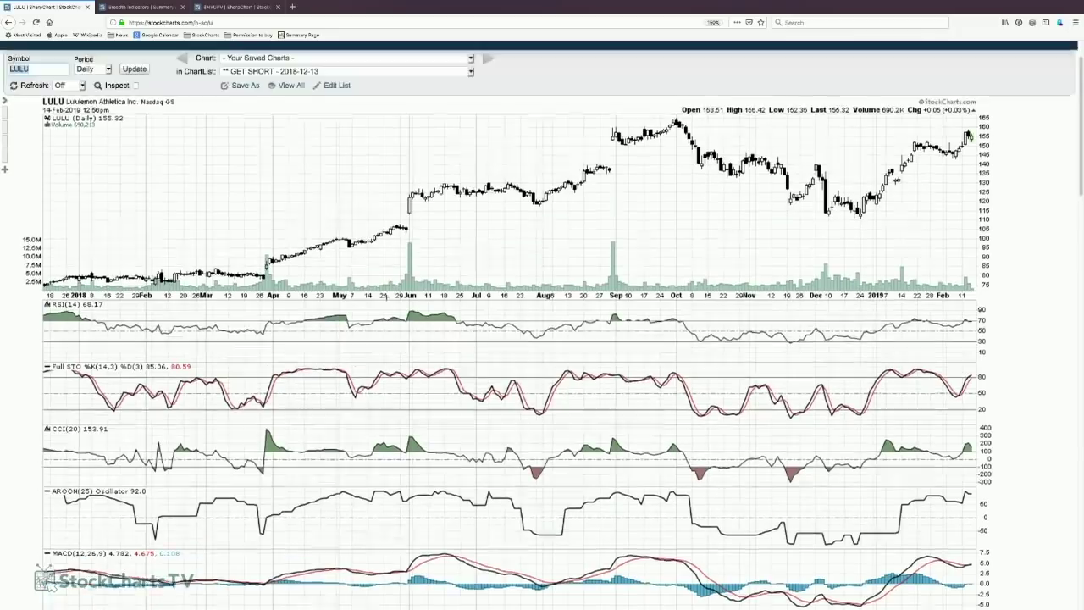